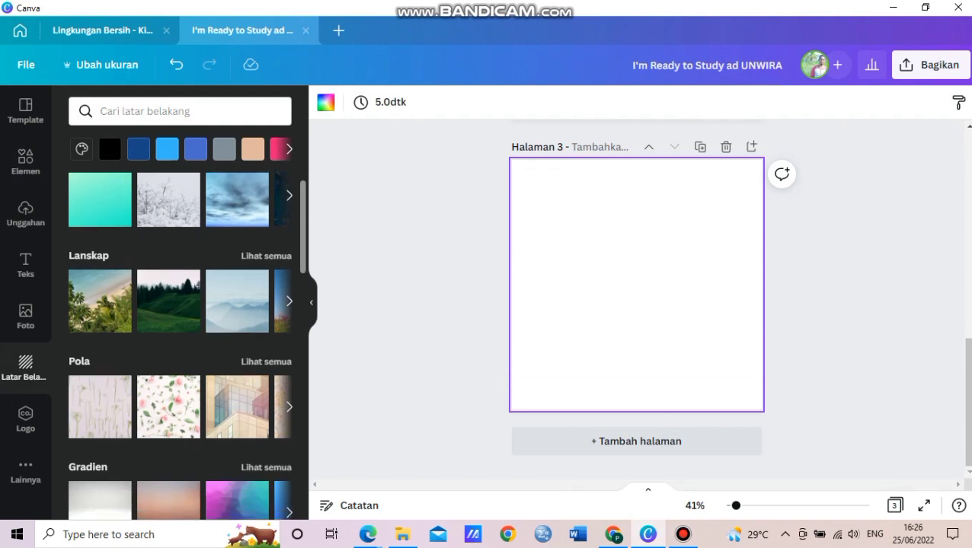
# Try the pumpkin photo as page 3's background, then remove it and list Bingkai frame elements.
pyautogui.scroll(-5, 180, 343)
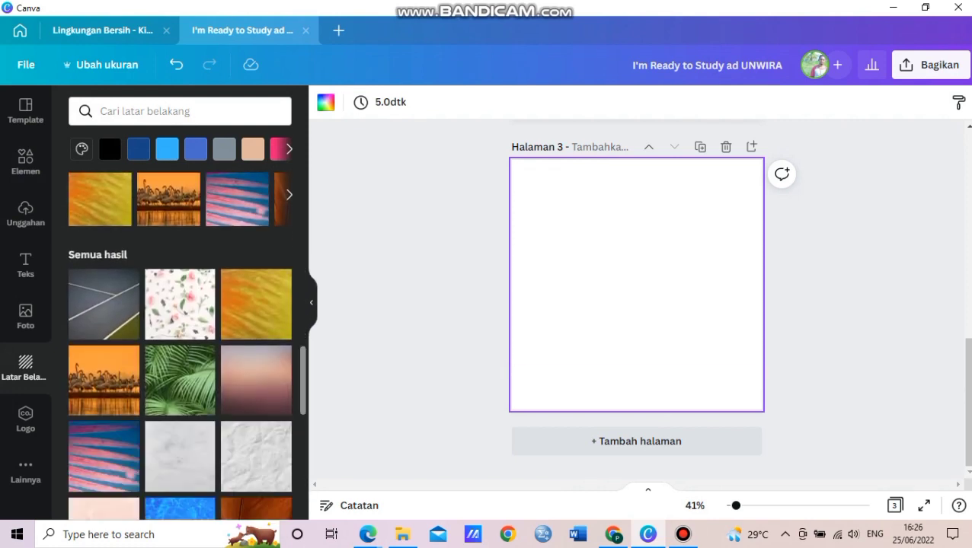
pyautogui.scroll(-8, 180, 342)
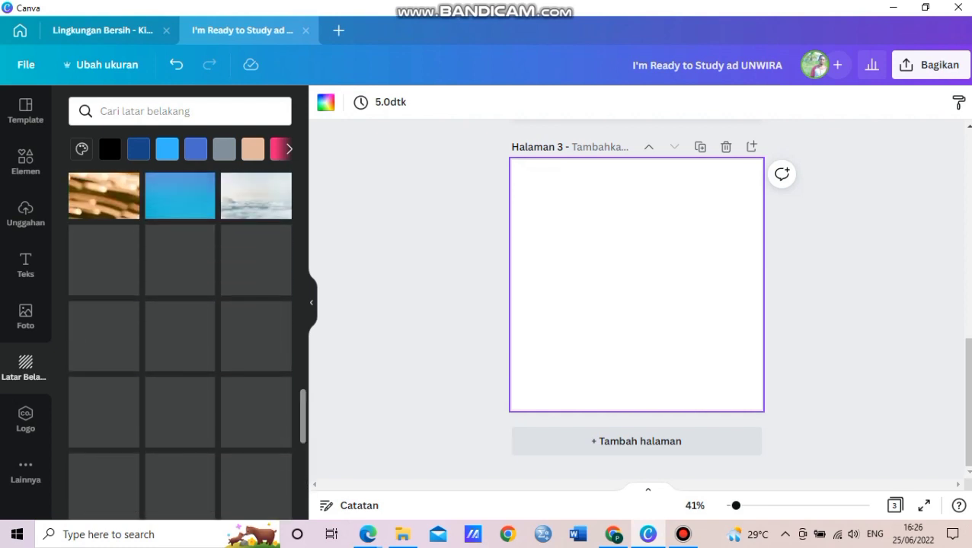
pyautogui.scroll(-5, 180, 343)
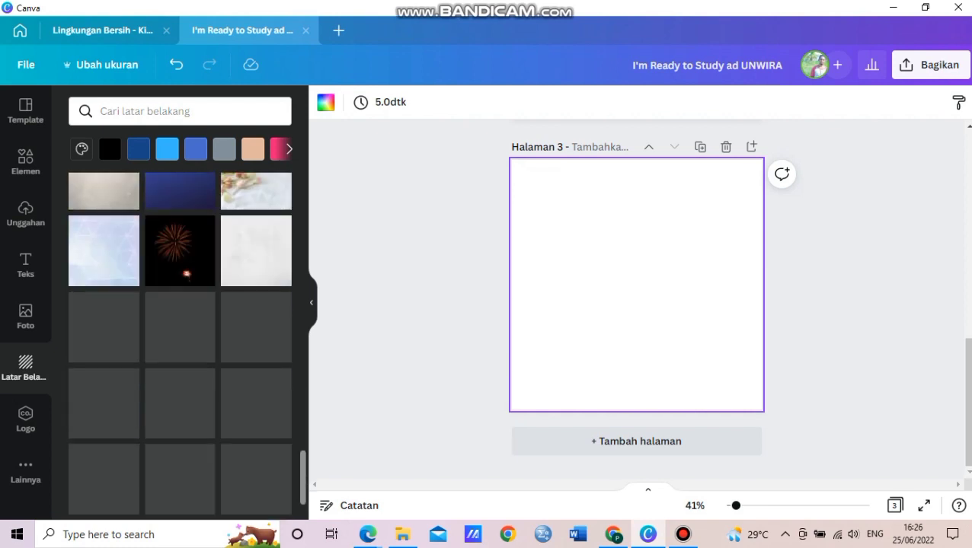
pyautogui.scroll(-3, 180, 342)
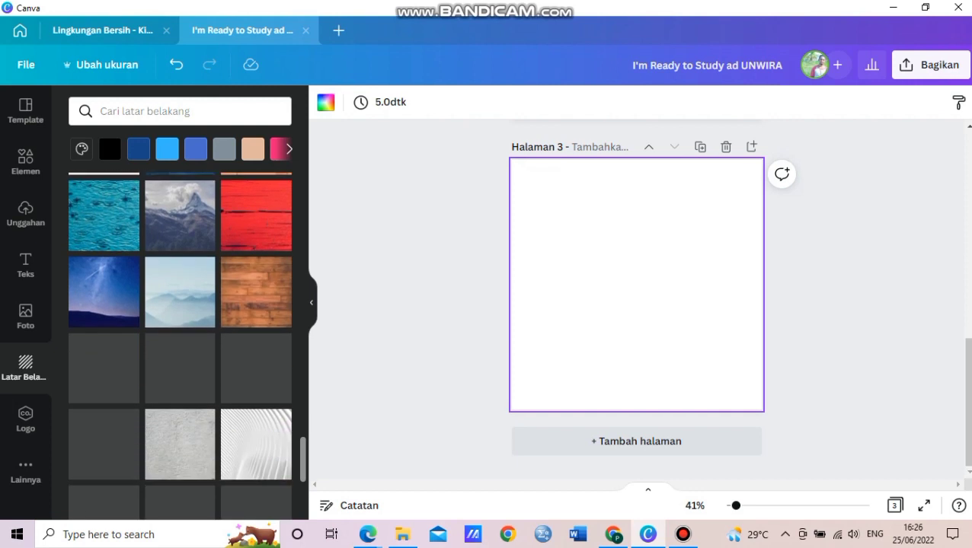
pyautogui.scroll(-2, 179, 343)
pyautogui.scroll(-2, 180, 343)
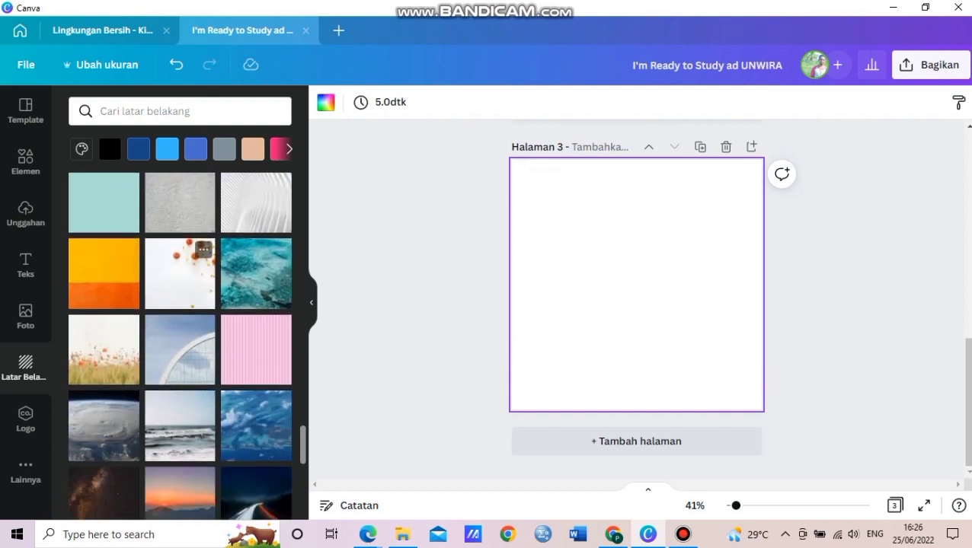
pyautogui.click(180, 274)
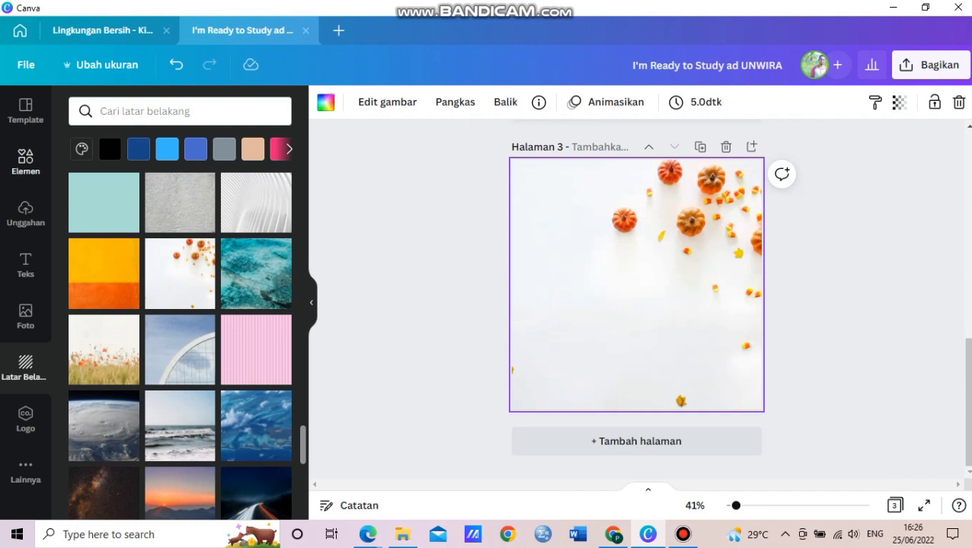
pyautogui.click(25, 160)
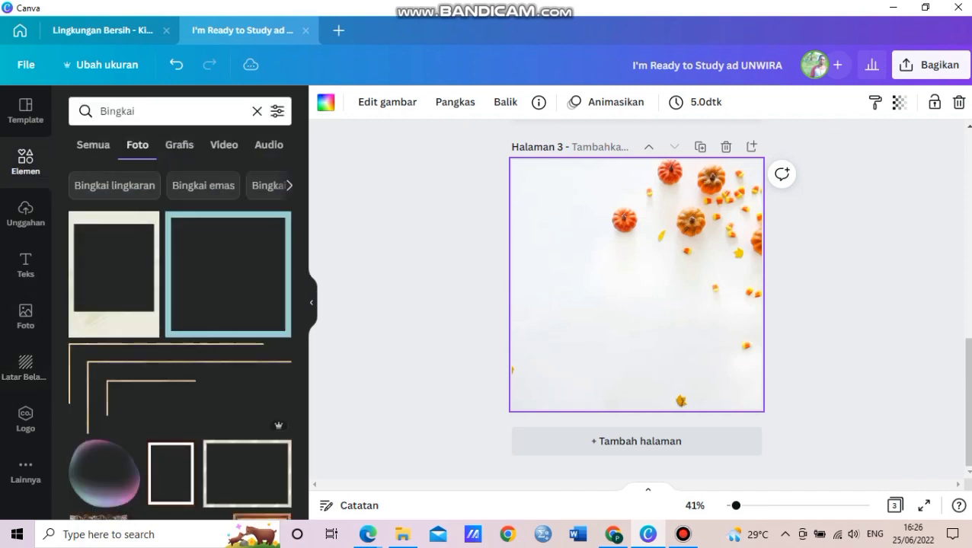
pyautogui.press('Delete')
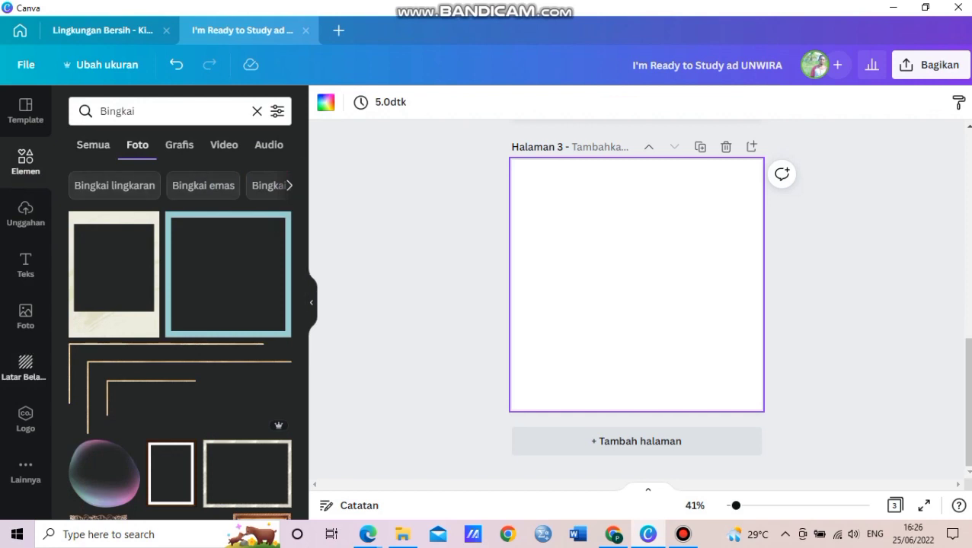
# Make the page 3 background cyan.
pyautogui.click(25, 367)
pyautogui.click(289, 149)
pyautogui.click(289, 149)
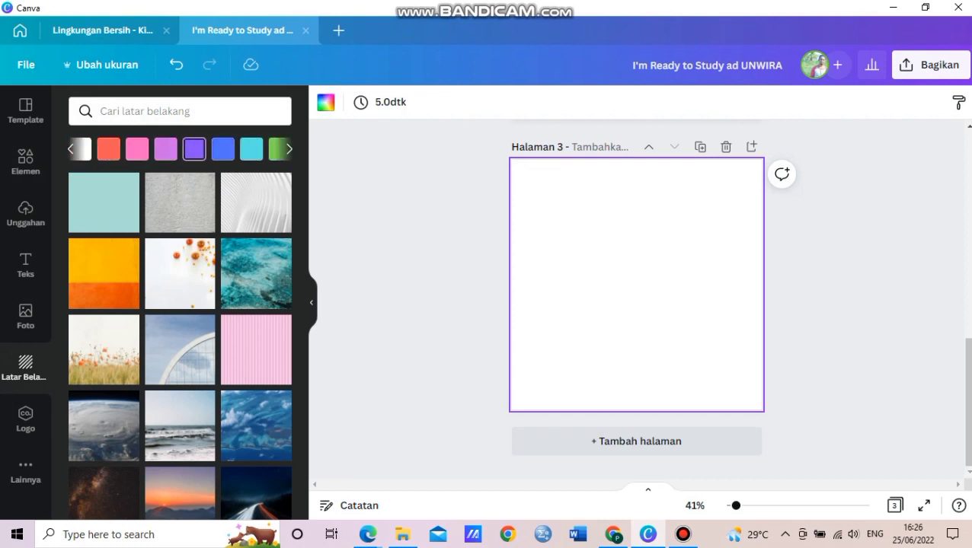
pyautogui.click(251, 148)
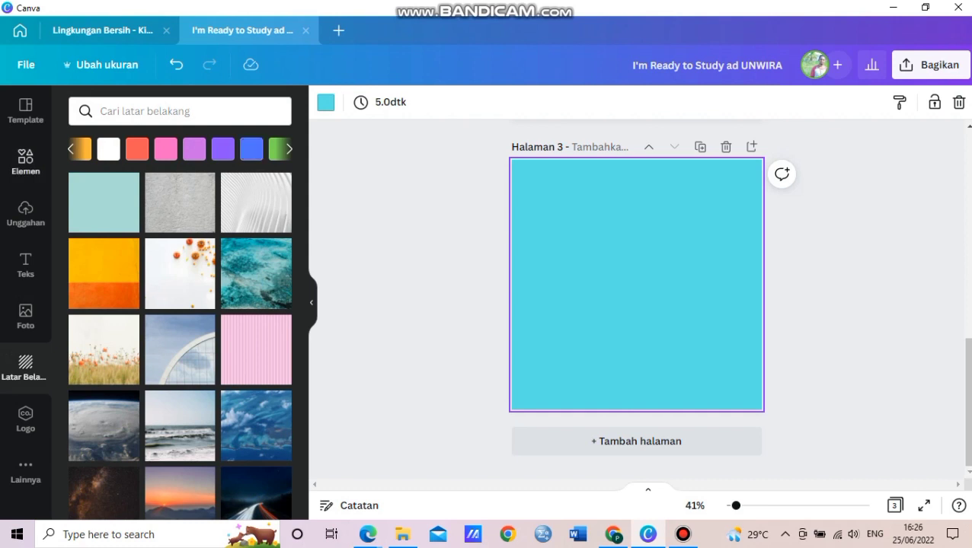
# Clear the Bingkai search and add the blue-pink gradient blob to the page.
pyautogui.click(26, 161)
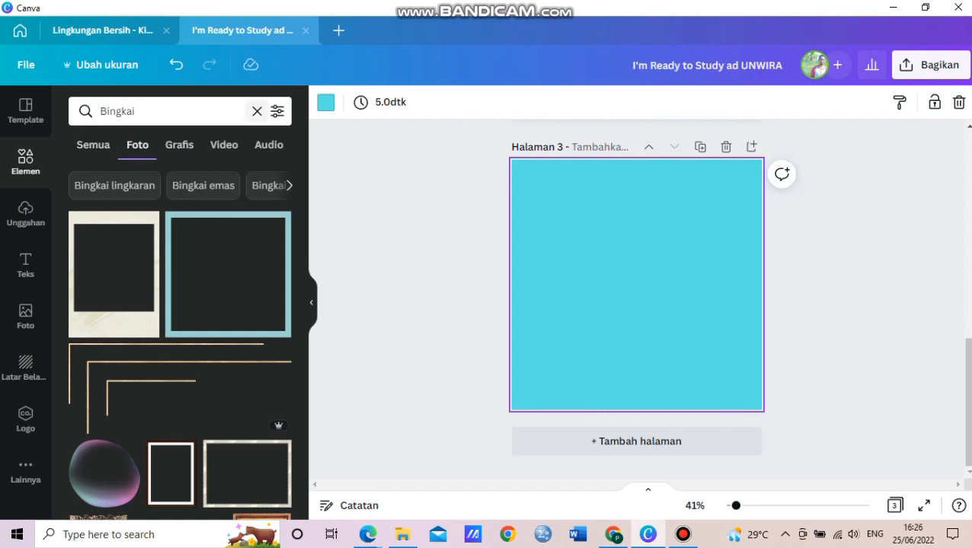
pyautogui.click(257, 111)
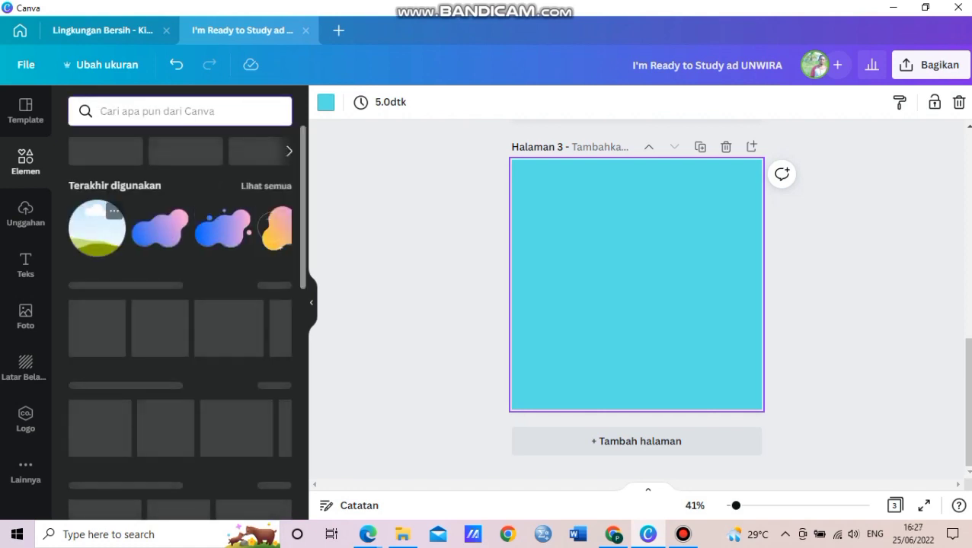
pyautogui.click(160, 228)
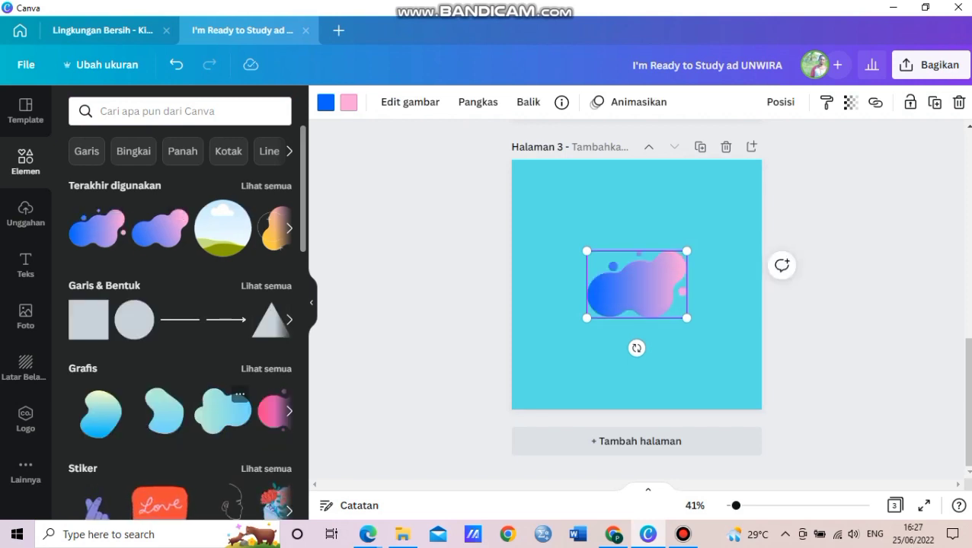
# Add a mint gradient blob, moving the cloud lower-left and the blue-pink blob upper-right.
pyautogui.click(223, 411)
pyautogui.moveTo(637, 285); pyautogui.dragTo(563, 242)
pyautogui.click(636, 285)
pyautogui.moveTo(637, 285); pyautogui.dragTo(688, 223)
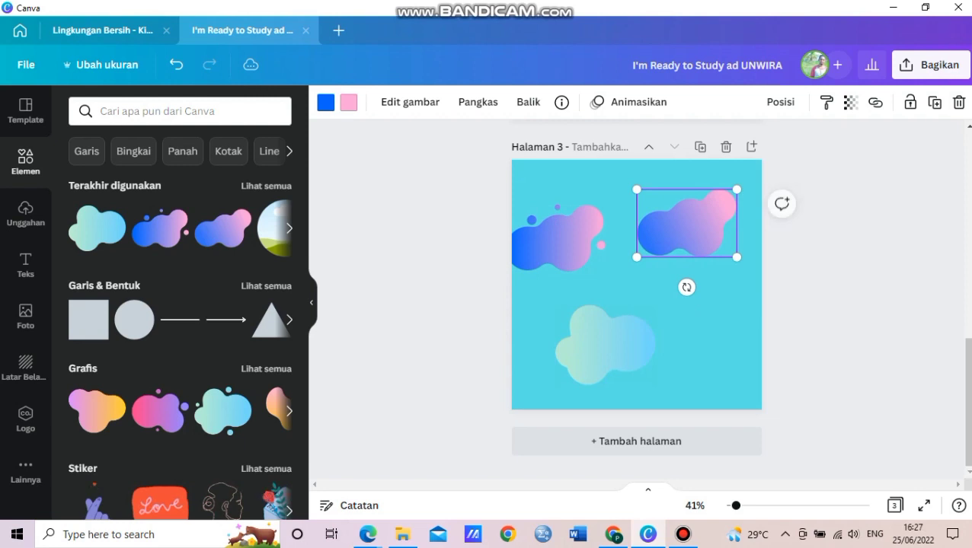
# Enlarge the upper-right blob and recolour its pink part yellow.
pyautogui.moveTo(636, 188); pyautogui.dragTo(597, 162)
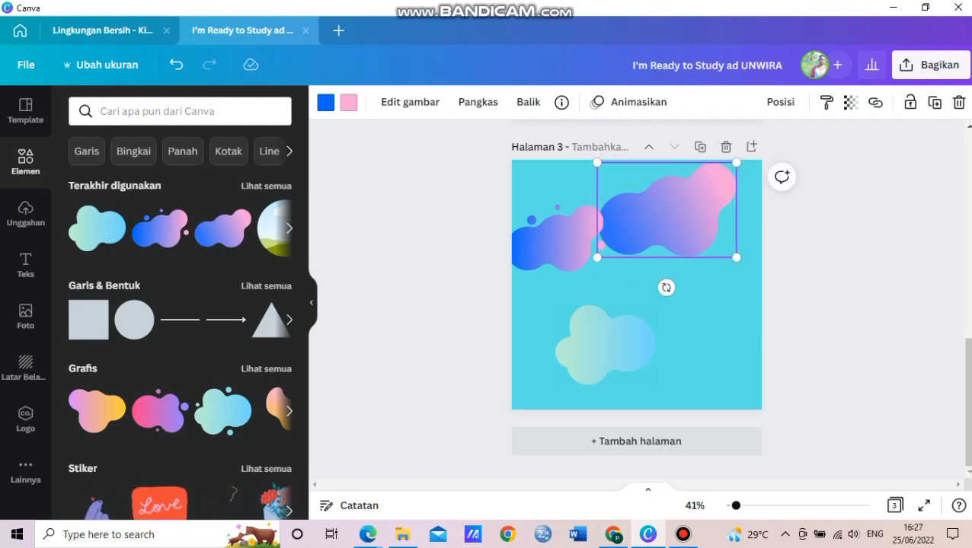
pyautogui.click(326, 103)
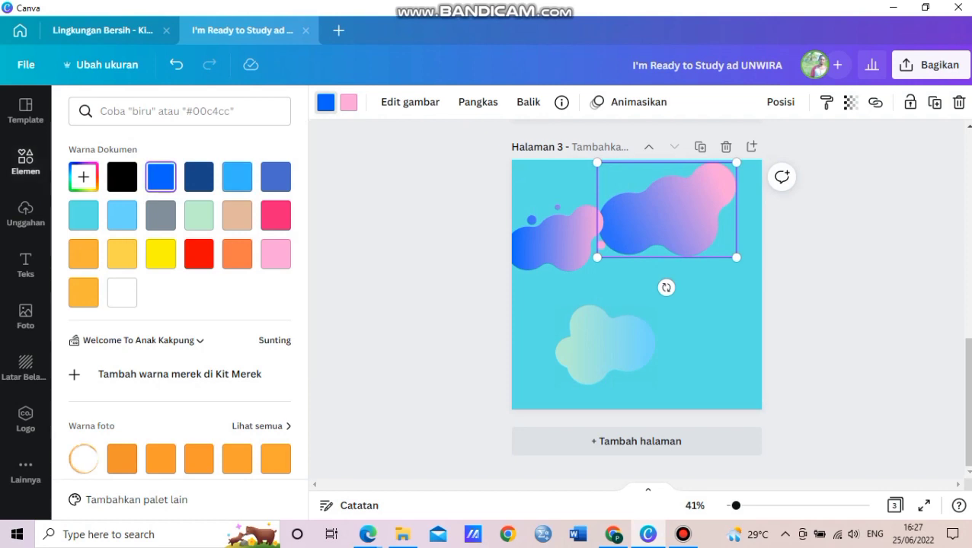
pyautogui.click(349, 102)
pyautogui.click(161, 253)
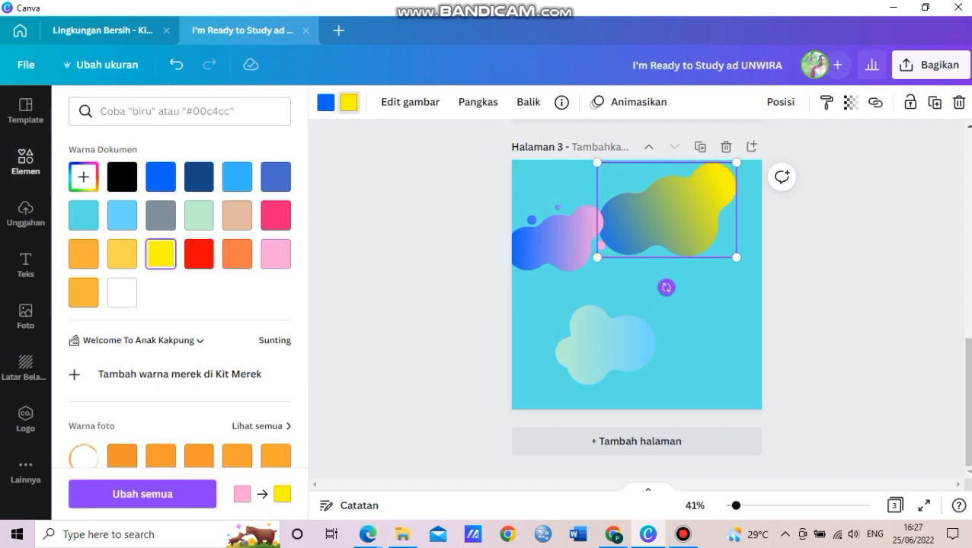
# Rotate the yellow blob to about -113°, enlarge it and tuck it into the top-right corner.
pyautogui.moveTo(667, 288); pyautogui.dragTo(695, 282)
pyautogui.moveTo(754, 312); pyautogui.dragTo(784, 191)
pyautogui.moveTo(737, 256); pyautogui.dragTo(963, 407)
pyautogui.moveTo(708, 263); pyautogui.dragTo(655, 194)
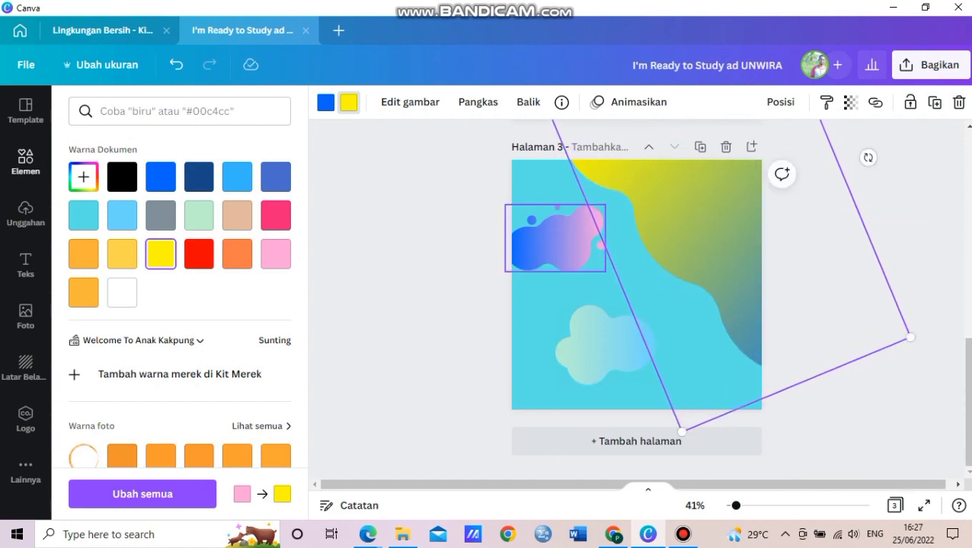
pyautogui.click(558, 240)
# Recolour the dotted blob yellow, rotate it about 106°, double its size and run it down the left edge.
pyautogui.click(348, 102)
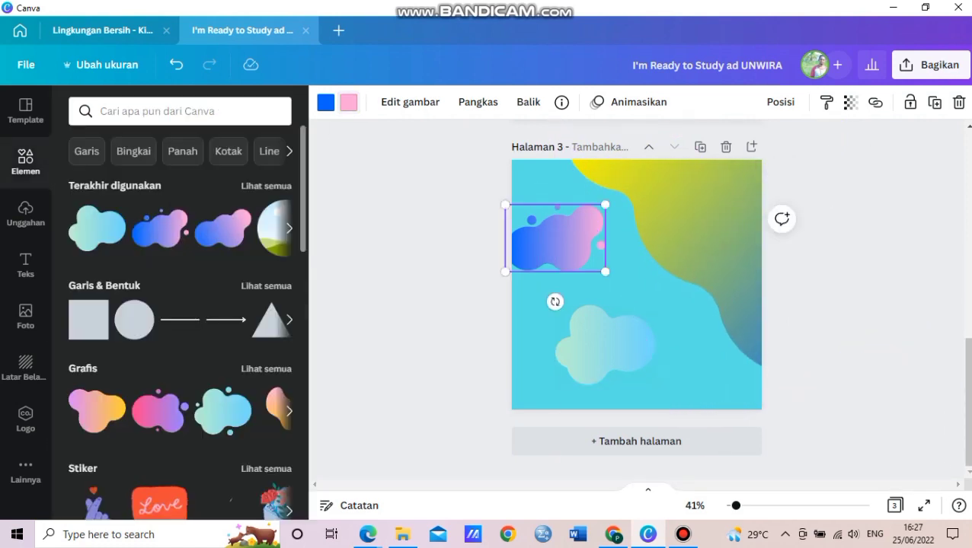
pyautogui.click(348, 102)
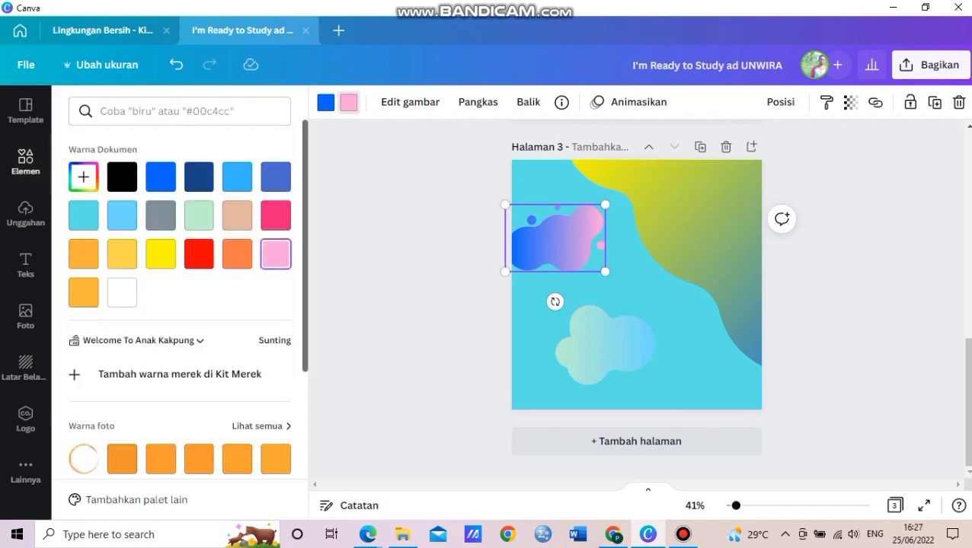
pyautogui.click(161, 253)
pyautogui.moveTo(556, 301); pyautogui.dragTo(492, 231)
pyautogui.moveTo(527, 184); pyautogui.dragTo(458, 57)
pyautogui.moveTo(521, 175); pyautogui.dragTo(512, 252)
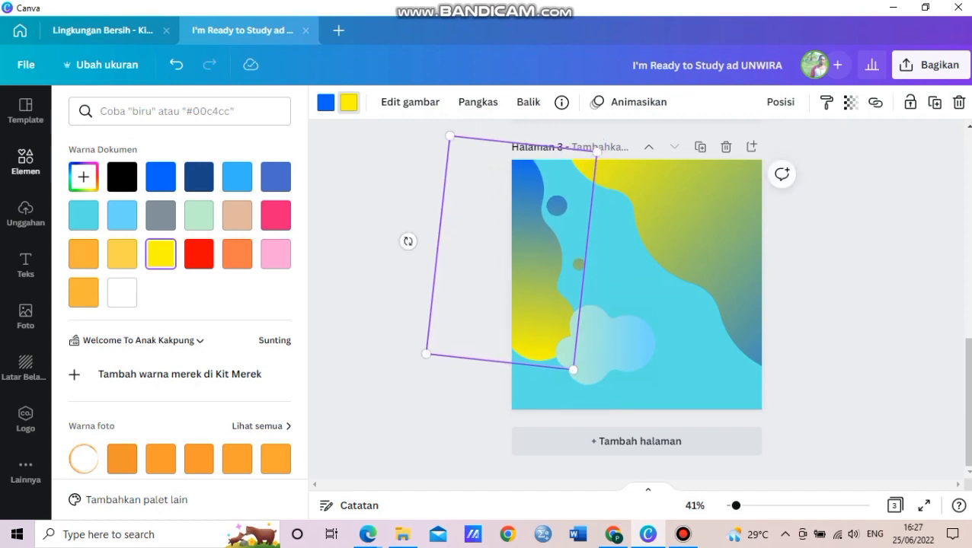
# Turn the cloud's light-blue part yellow, enlarge it and spread it across the page bottom.
pyautogui.click(606, 345)
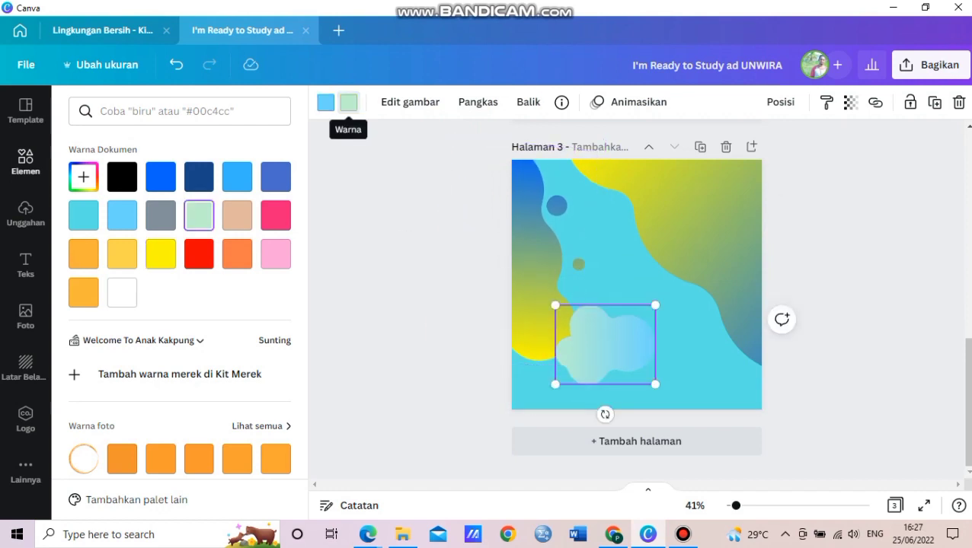
pyautogui.click(326, 102)
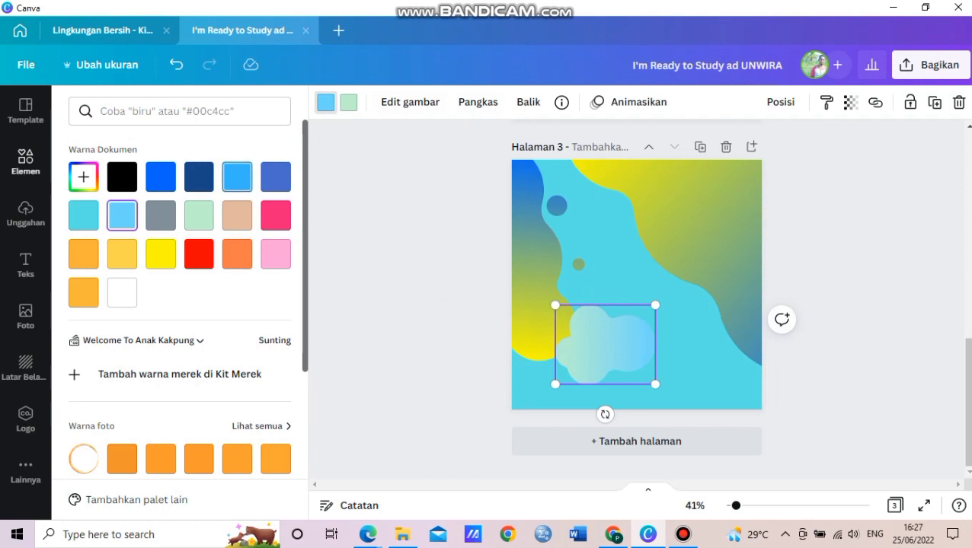
pyautogui.click(160, 254)
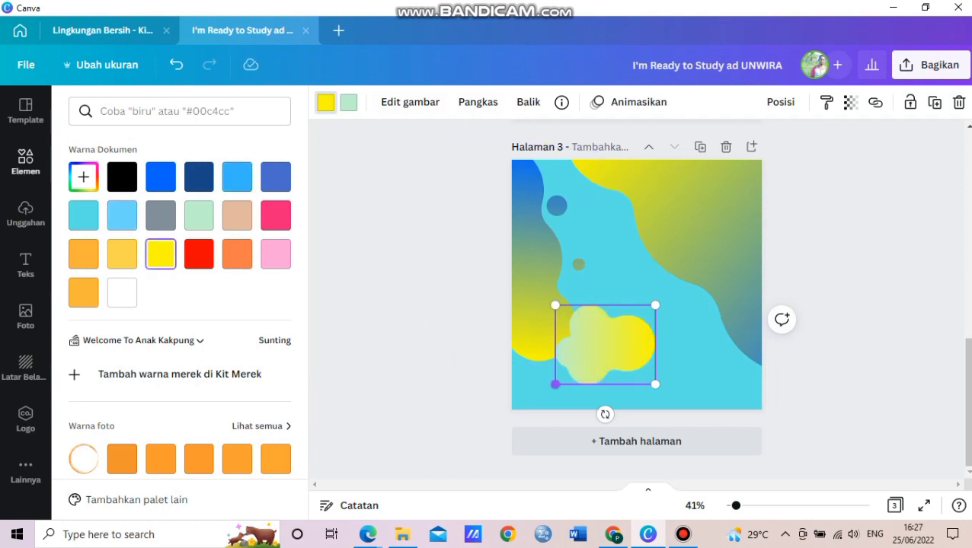
pyautogui.moveTo(556, 384); pyautogui.dragTo(398, 509)
pyautogui.moveTo(579, 373); pyautogui.dragTo(688, 320)
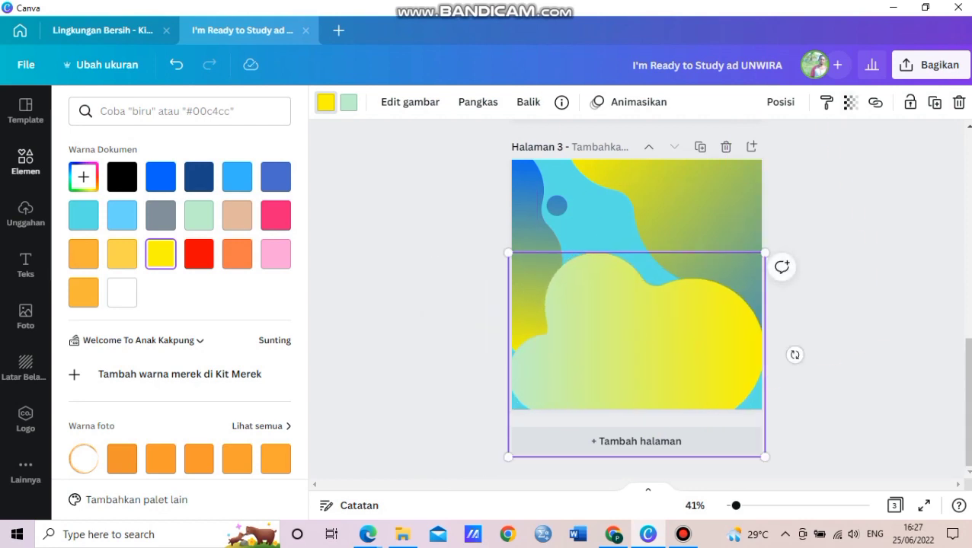
# Set transparency to 42 on the cloud and upper-right blob, and 39 on the left blob.
pyautogui.click(850, 102)
pyautogui.click(850, 102)
pyautogui.click(850, 102)
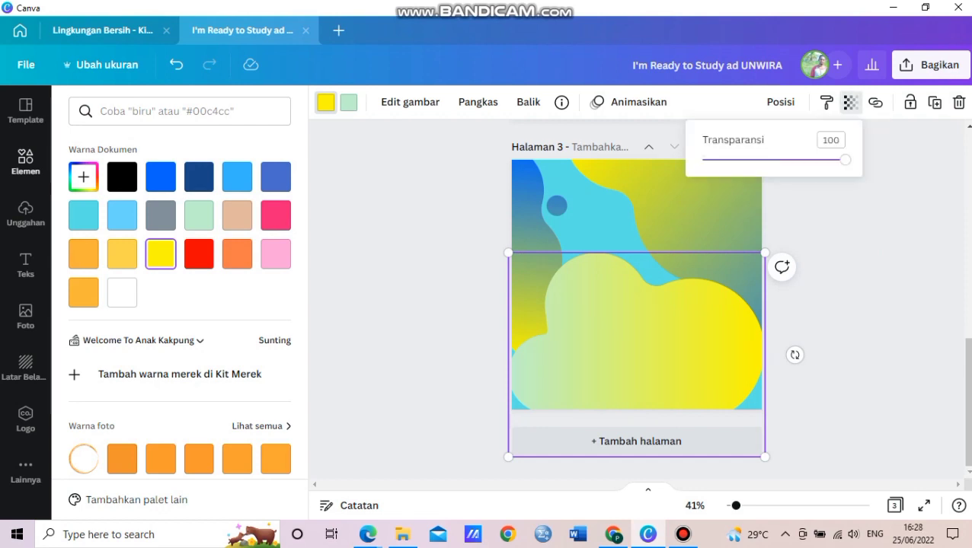
pyautogui.click(762, 159)
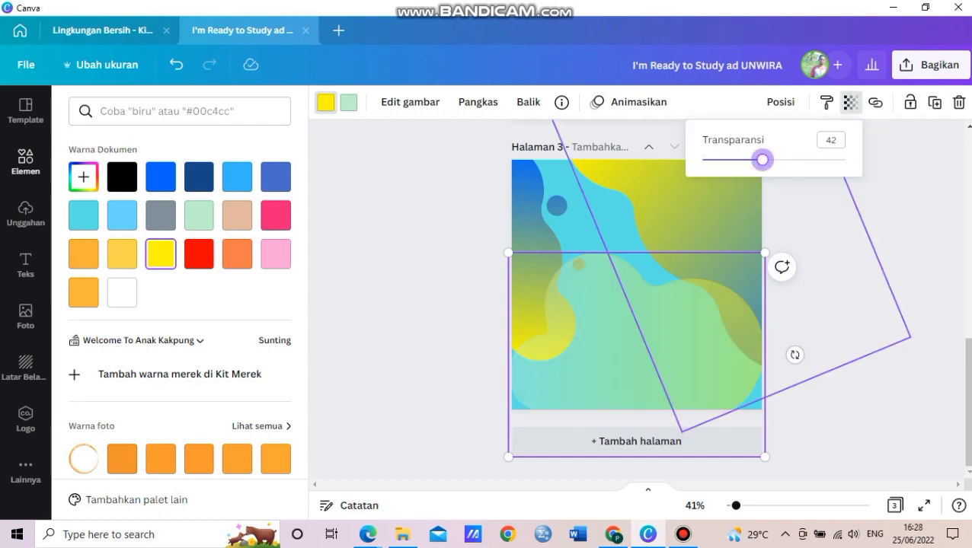
pyautogui.click(705, 225)
pyautogui.click(850, 102)
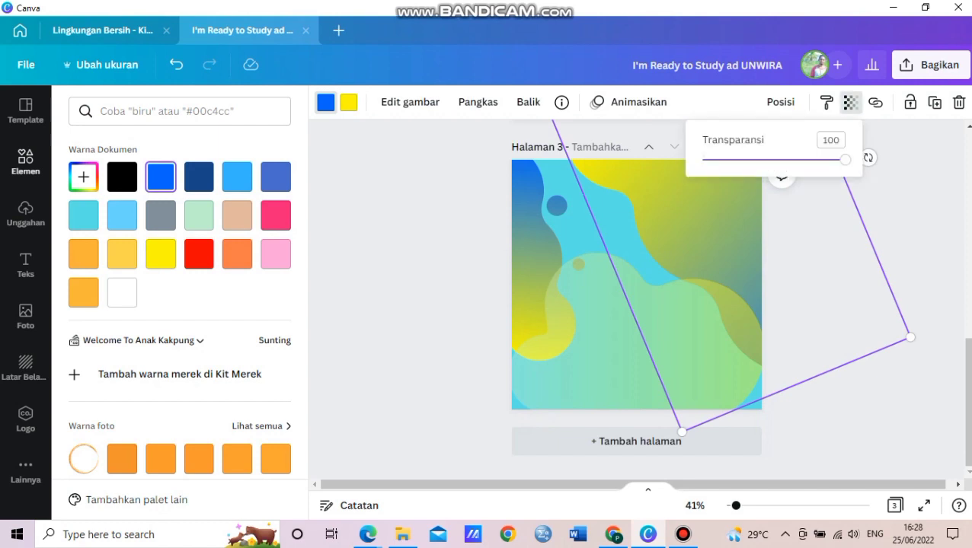
pyautogui.click(761, 160)
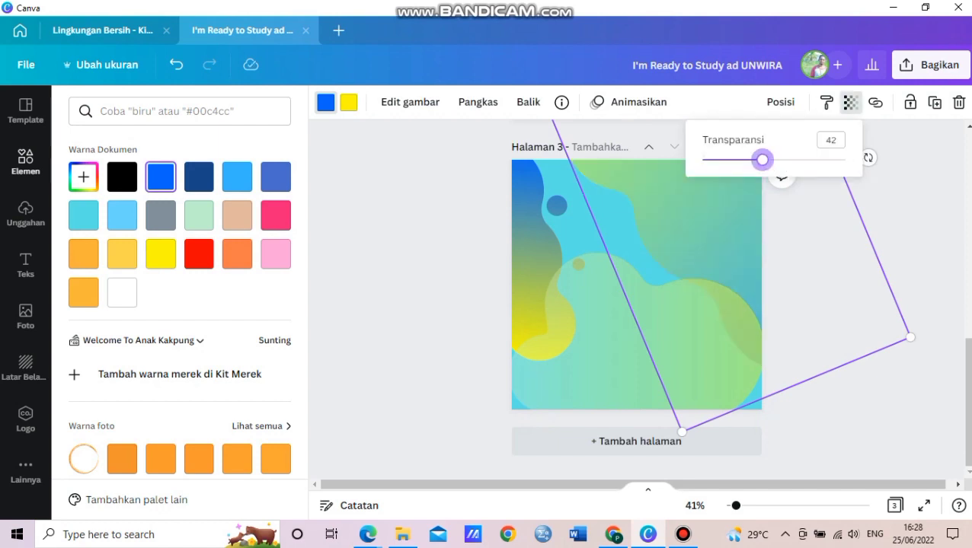
pyautogui.click(536, 266)
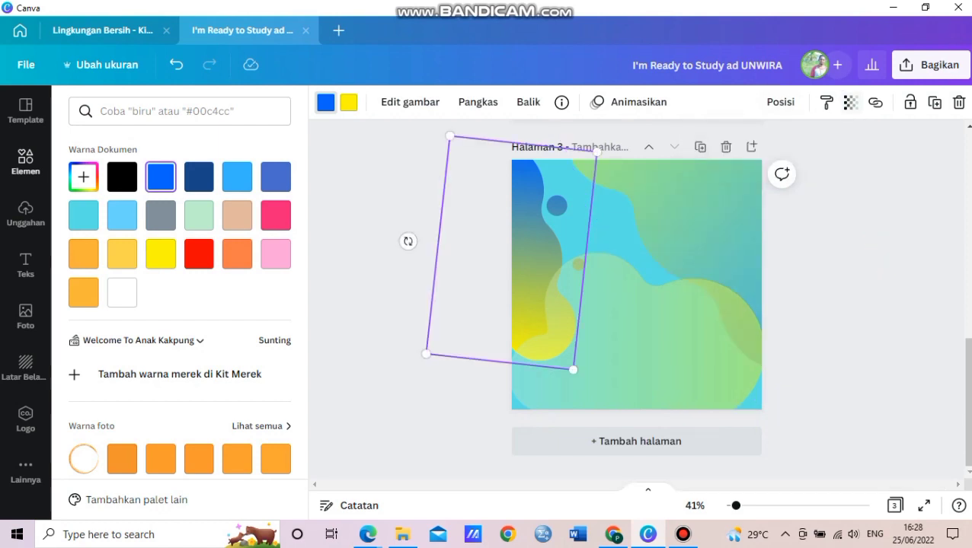
pyautogui.click(850, 102)
pyautogui.click(758, 159)
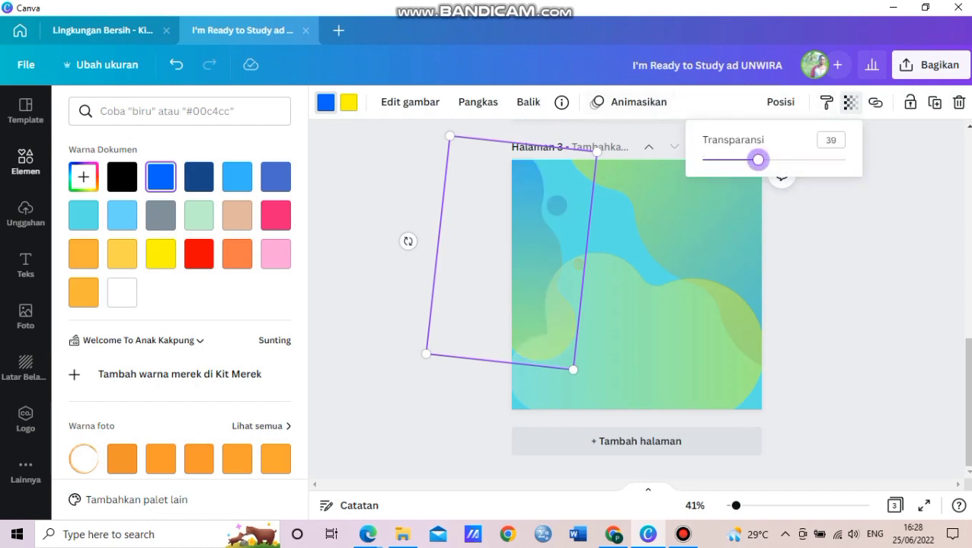
# Lock the left, right and bottom green blobs in place.
pyautogui.click(909, 102)
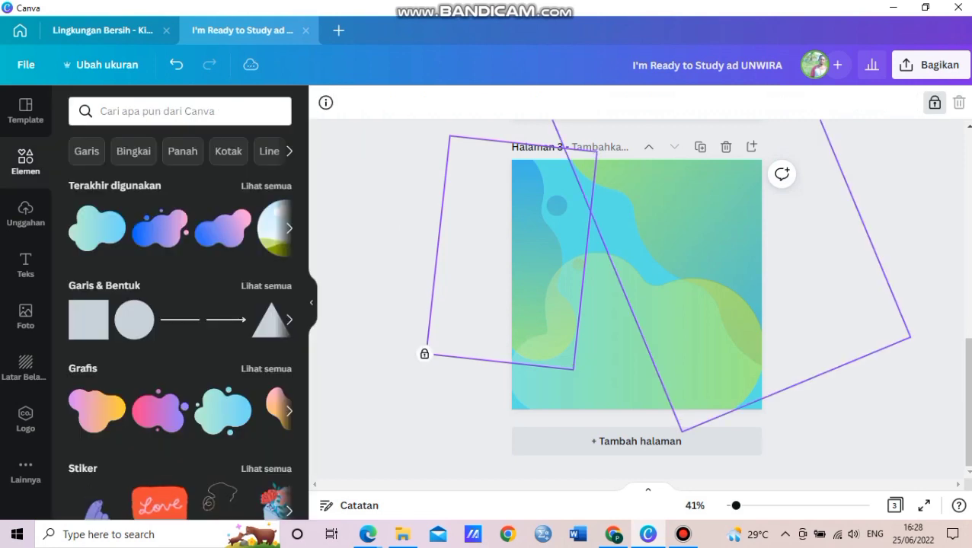
pyautogui.click(707, 222)
pyautogui.click(910, 102)
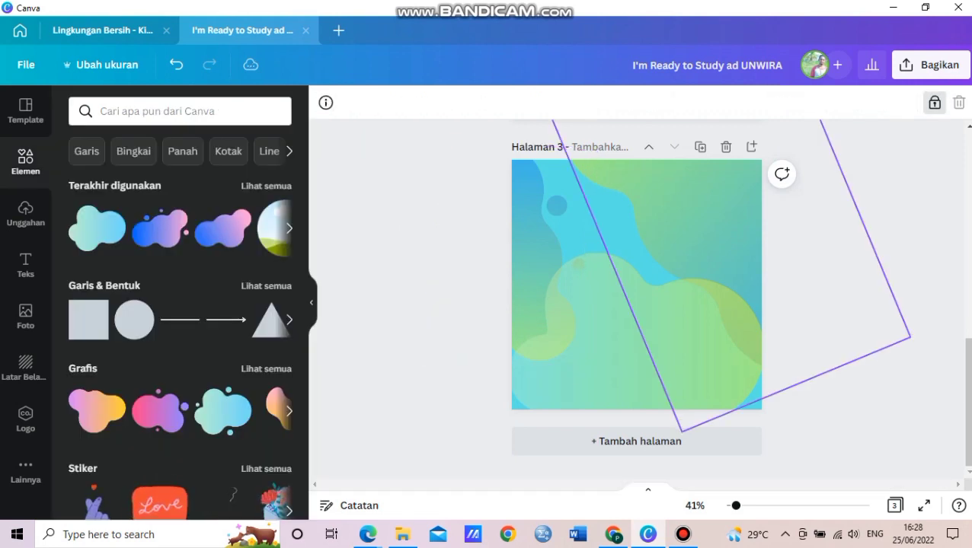
pyautogui.click(661, 341)
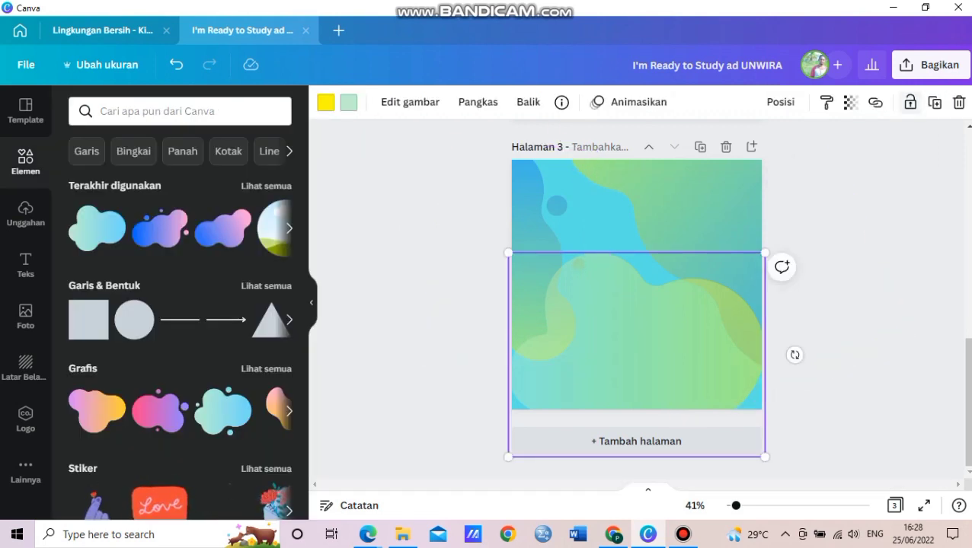
pyautogui.click(910, 102)
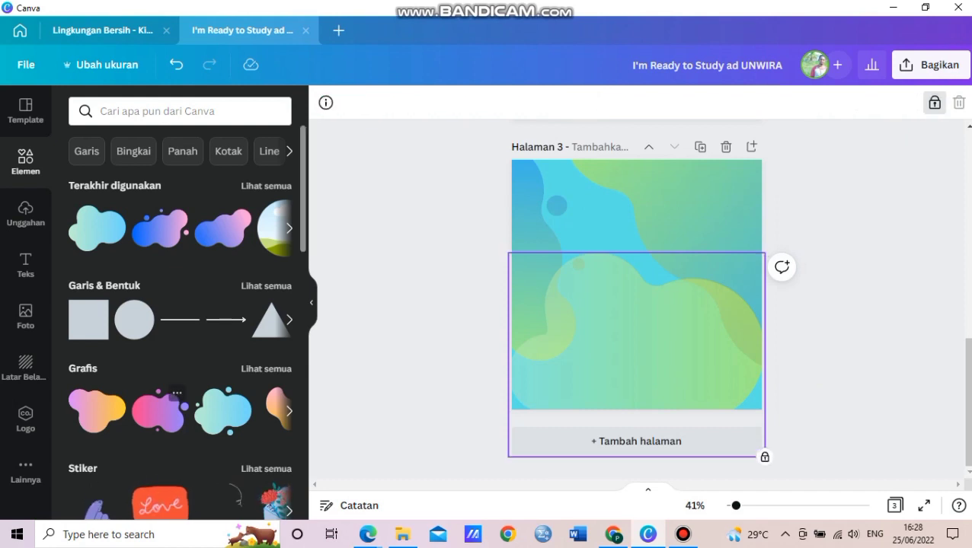
# Add the pink-orange blob and enlarge it to cover the page.
pyautogui.click(277, 408)
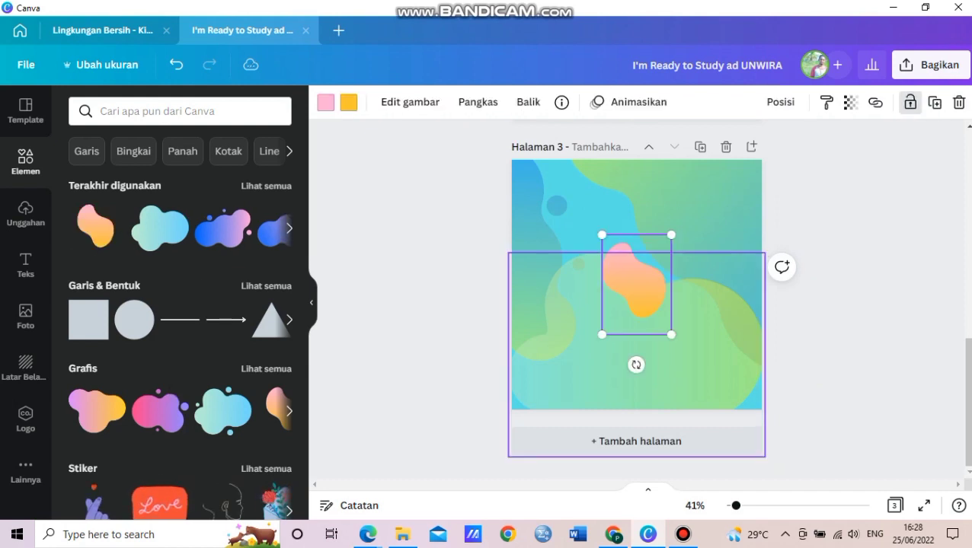
pyautogui.moveTo(601, 235); pyautogui.dragTo(509, 101)
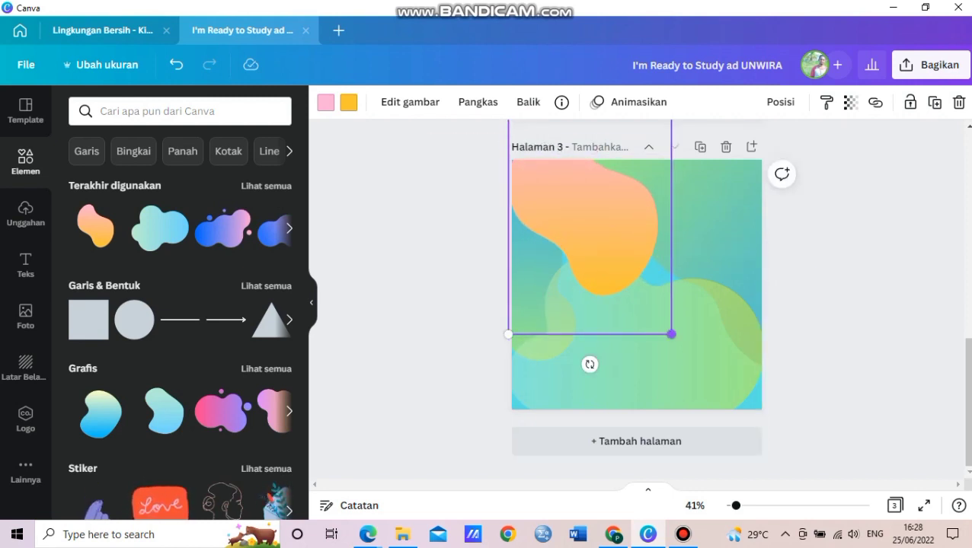
pyautogui.moveTo(671, 334); pyautogui.dragTo(820, 497)
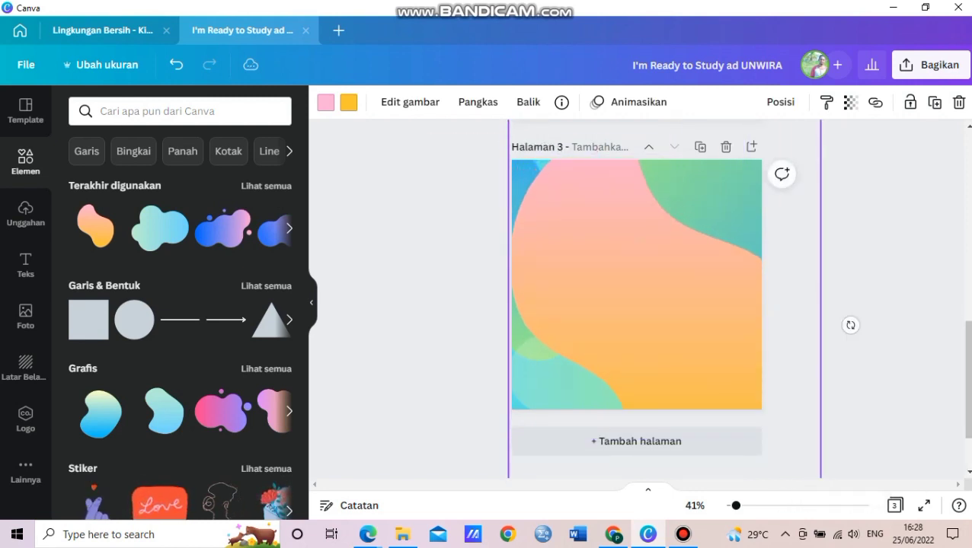
pyautogui.moveTo(663, 319); pyautogui.dragTo(645, 288)
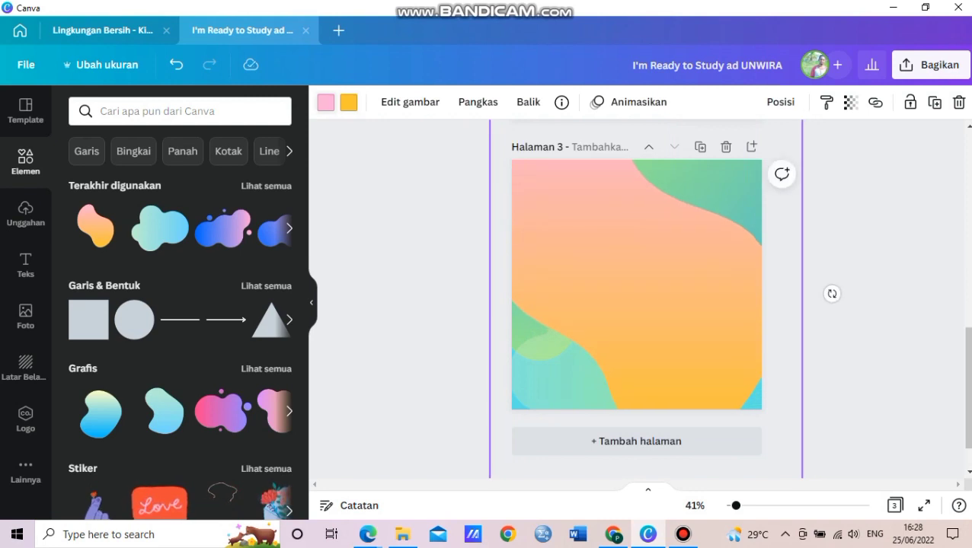
# Recolour the blob's gradient to light blue and light yellow.
pyautogui.click(325, 102)
pyautogui.click(199, 177)
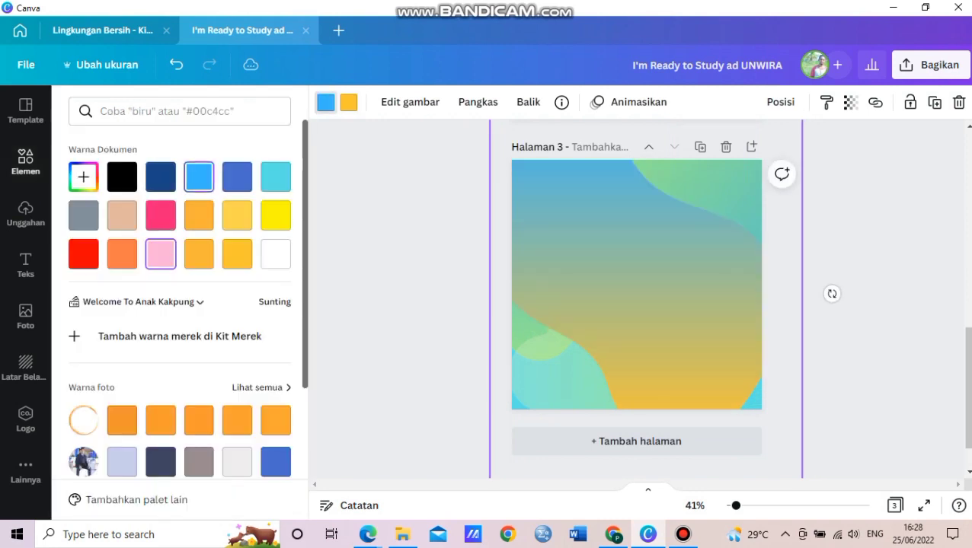
pyautogui.click(349, 102)
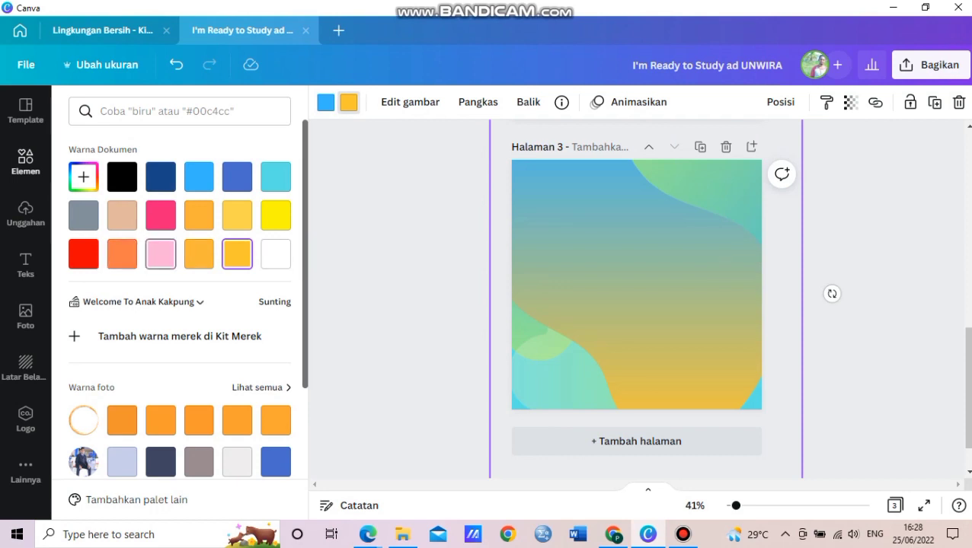
pyautogui.click(237, 216)
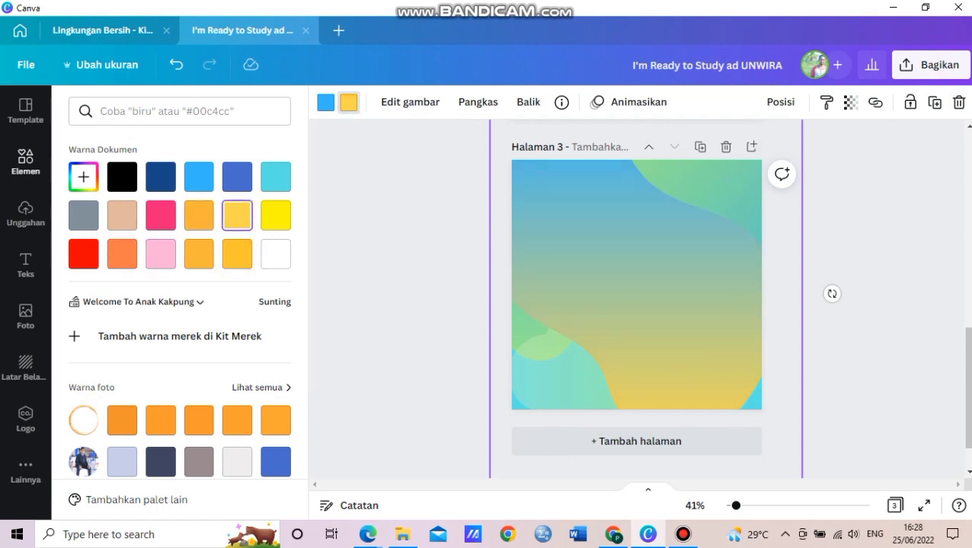
# Set the blob's transparency to 32 and lock it in place.
pyautogui.click(849, 102)
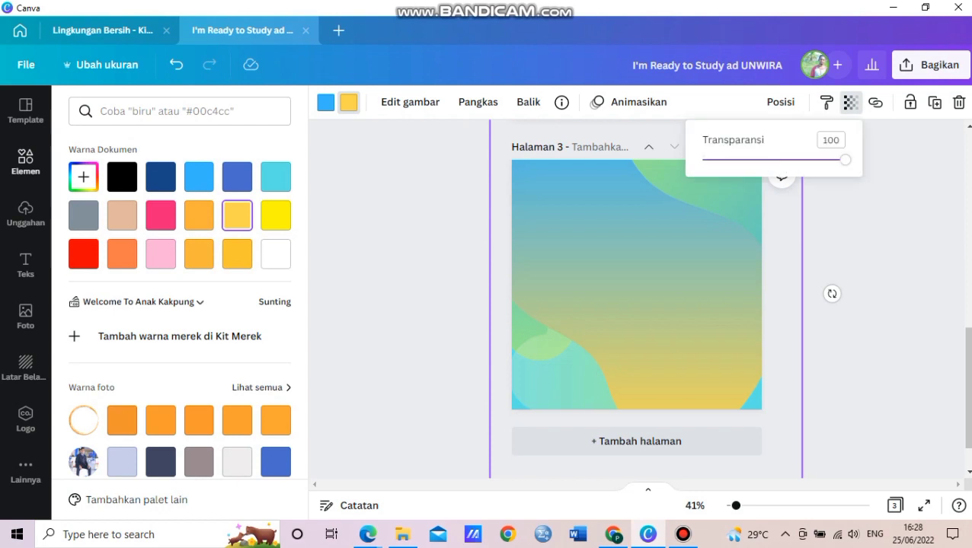
pyautogui.moveTo(845, 160); pyautogui.dragTo(734, 160)
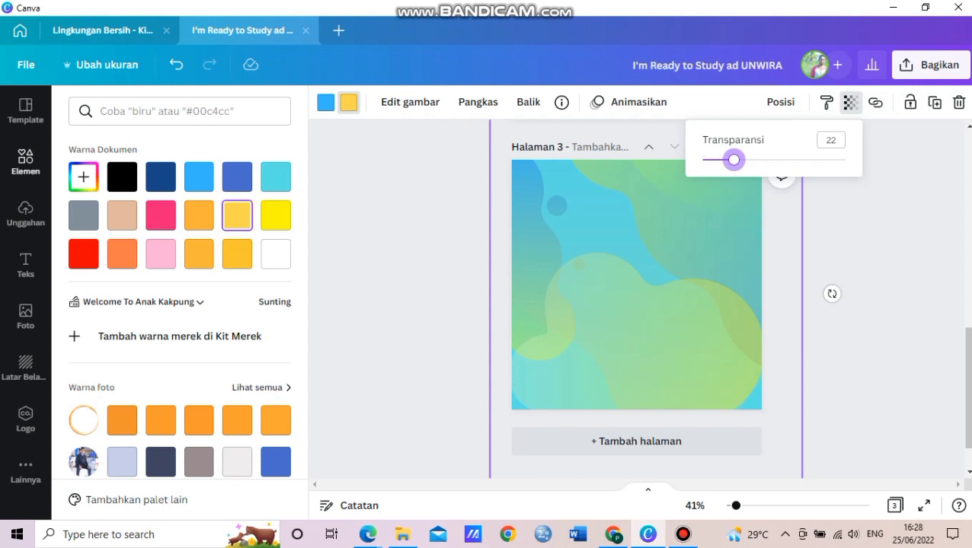
pyautogui.moveTo(733, 160); pyautogui.dragTo(748, 160)
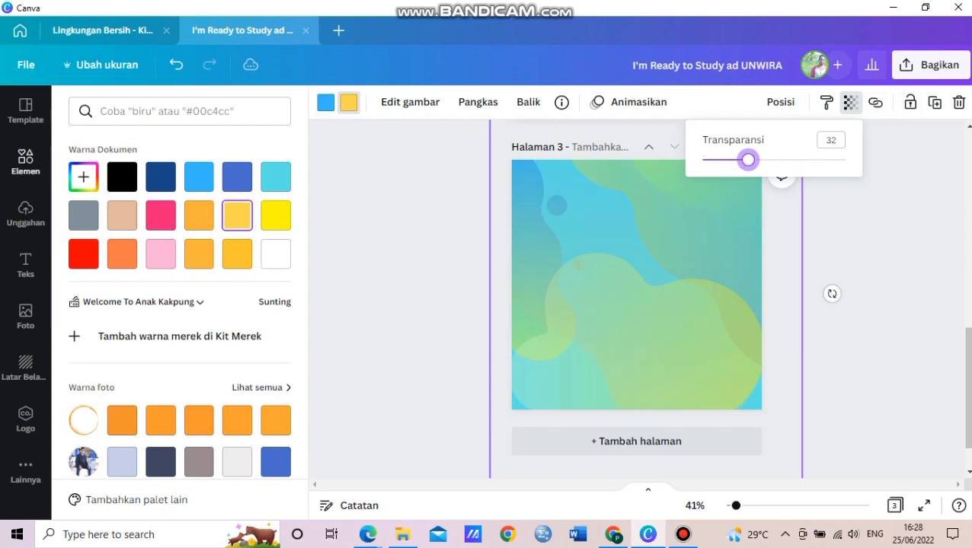
pyautogui.click(910, 102)
pyautogui.click(876, 228)
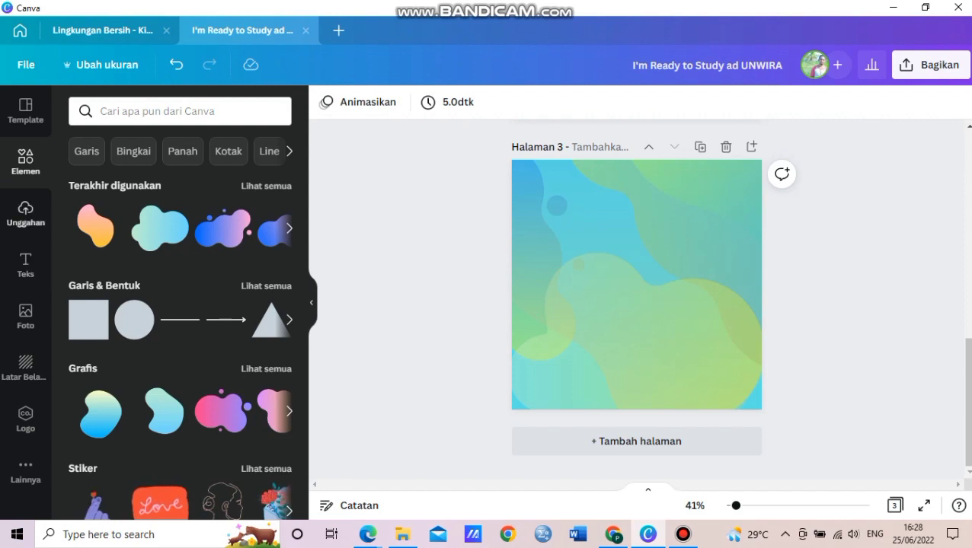
# Add the uploaded man's portrait and drop it into a circular photo frame.
pyautogui.click(25, 214)
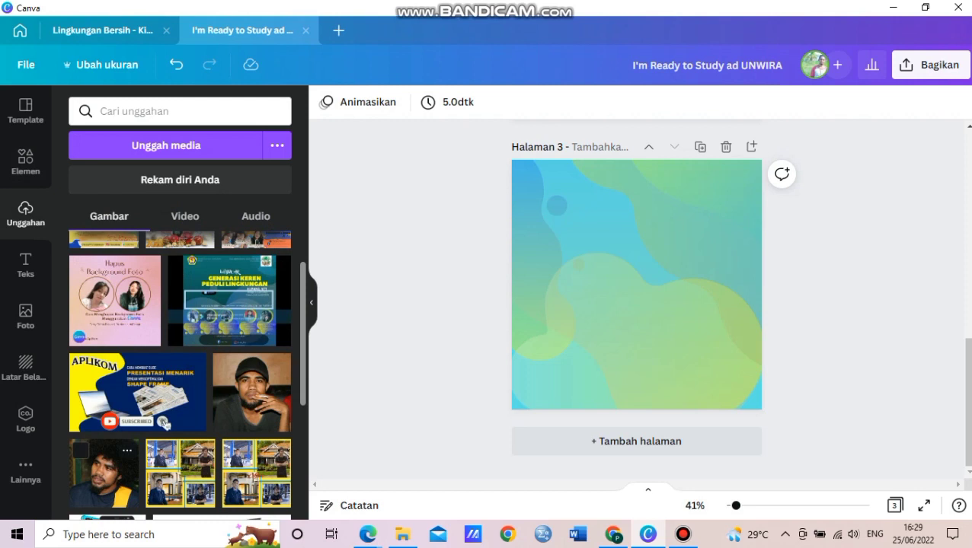
pyautogui.click(104, 472)
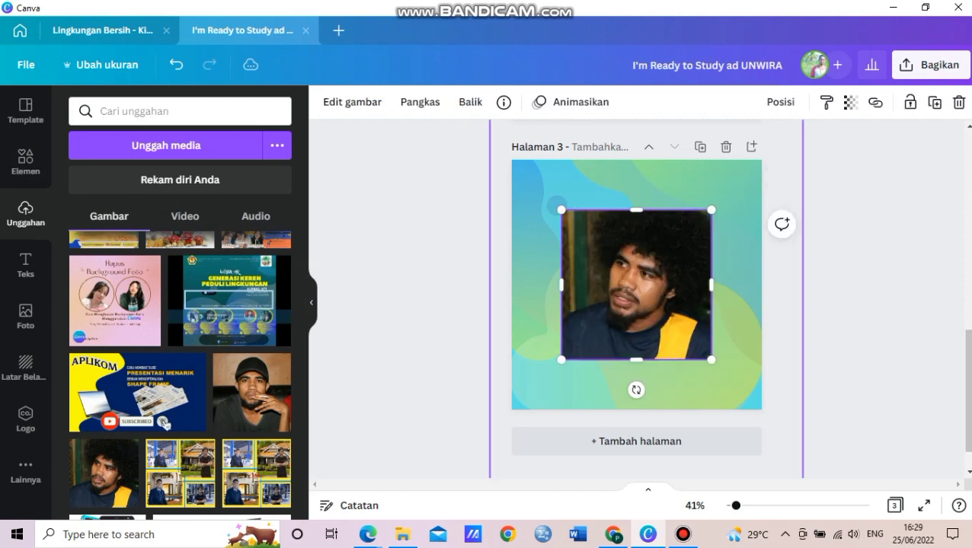
pyautogui.click(25, 161)
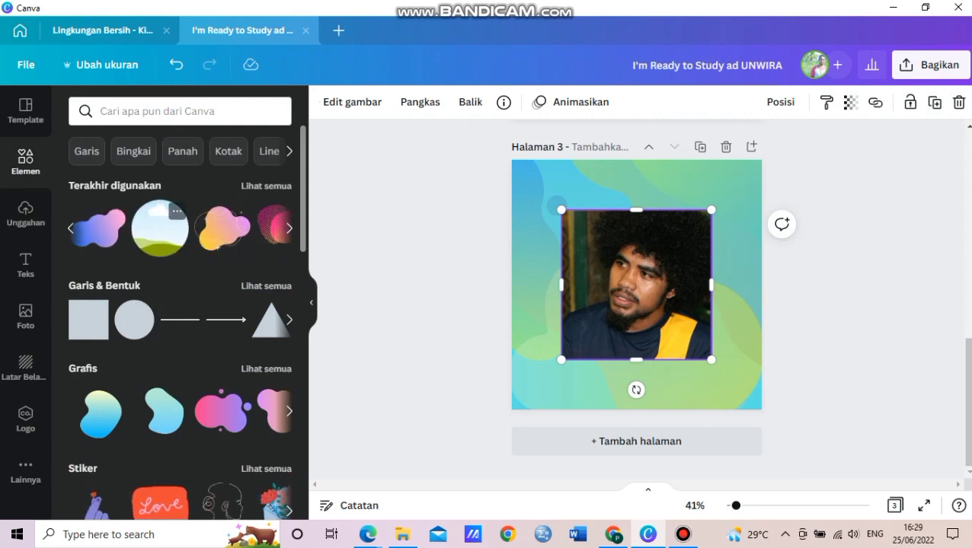
pyautogui.click(160, 229)
pyautogui.moveTo(568, 294); pyautogui.dragTo(687, 294)
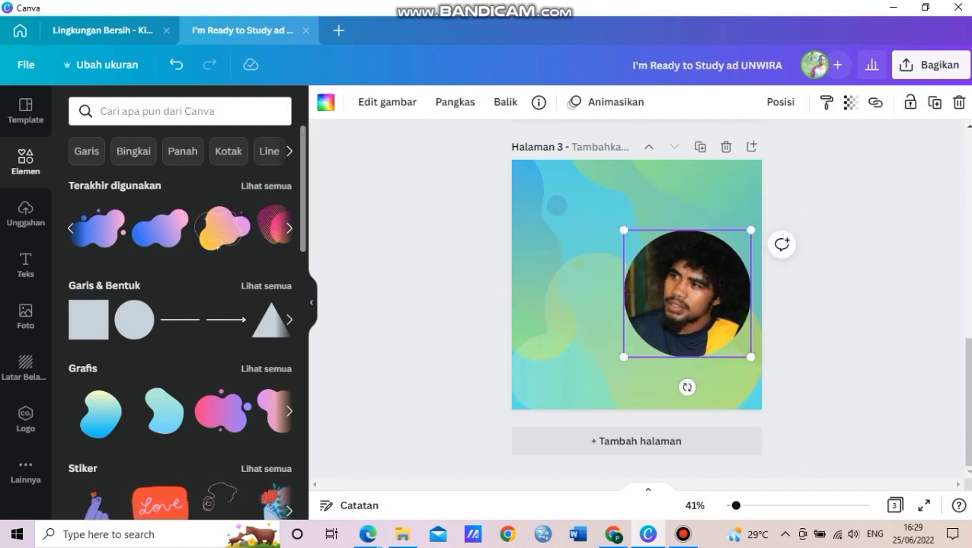
pyautogui.click(25, 264)
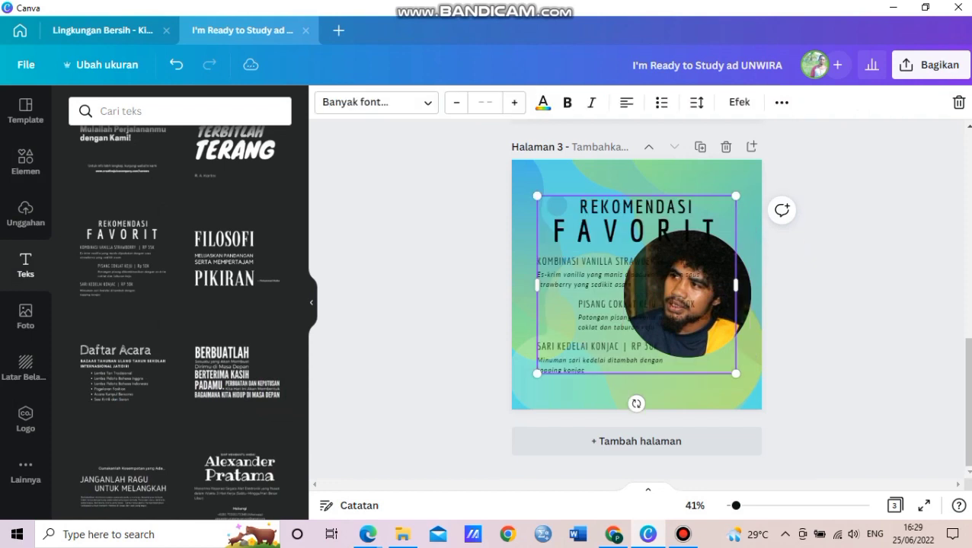
# Add the REKOMENDASI FAVORIT text design and ungroup it into separate boxes.
pyautogui.click(640, 231)
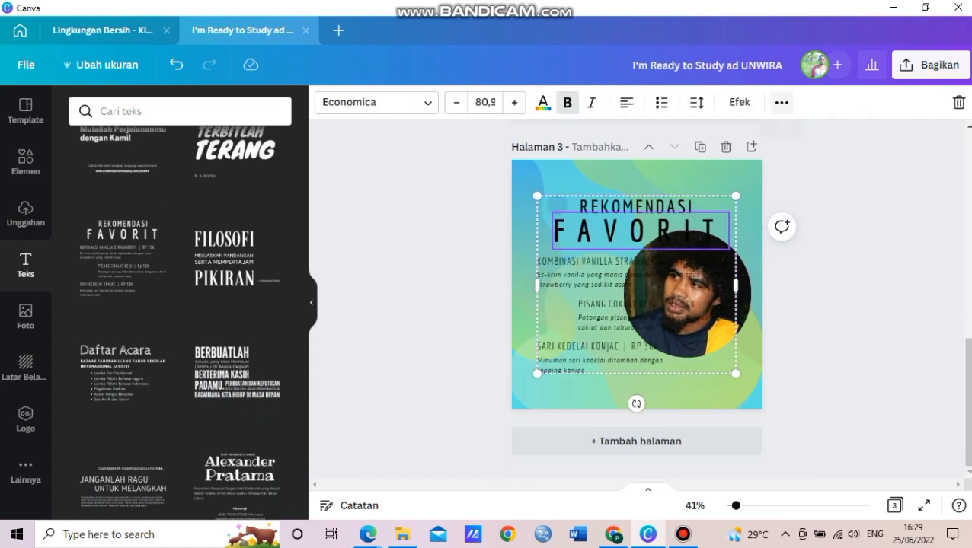
pyautogui.click(781, 102)
pyautogui.click(567, 136)
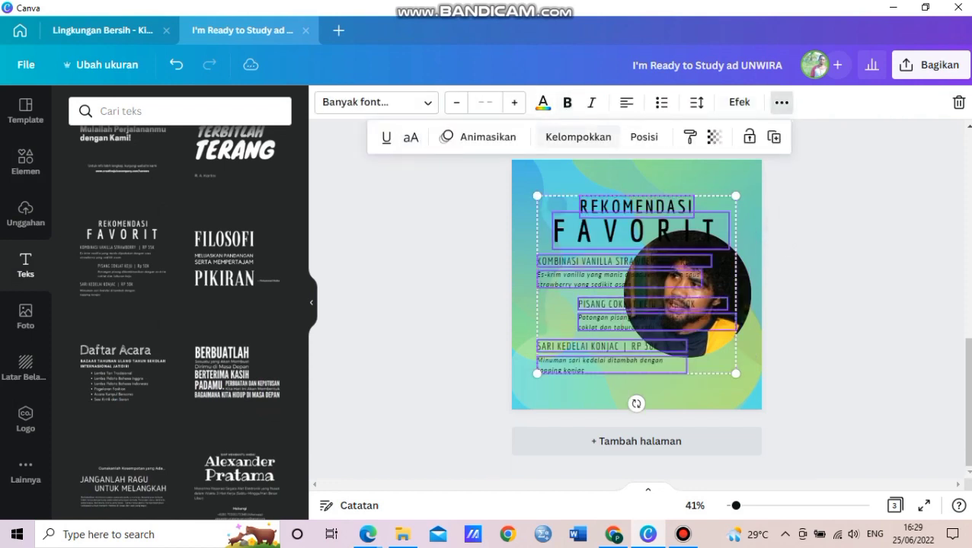
pyautogui.press('Escape')
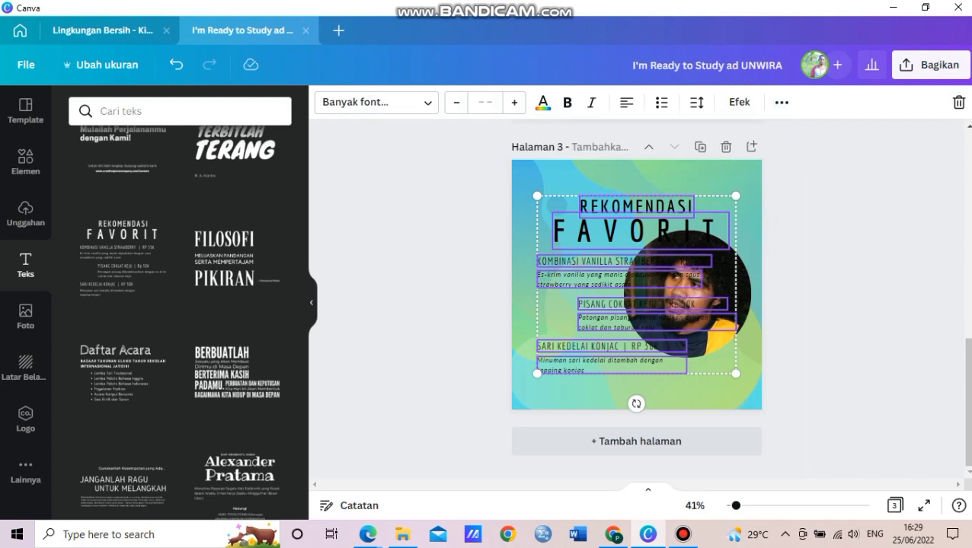
pyautogui.click(783, 289)
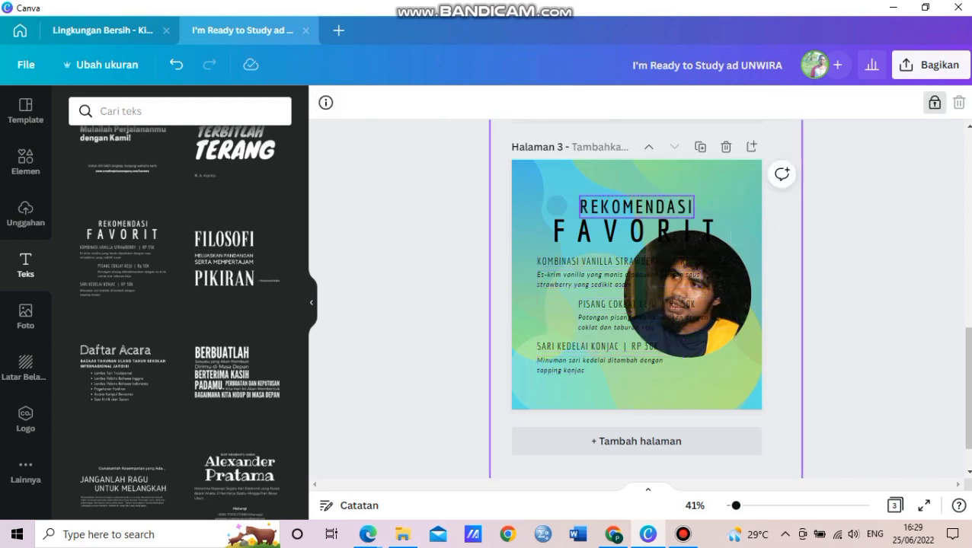
# Replace REKOMENDASI with HAPPY BIRTHDAY and widen the box to fit one line.
pyautogui.click(637, 207)
pyautogui.hotkey('ctrl', 'a')
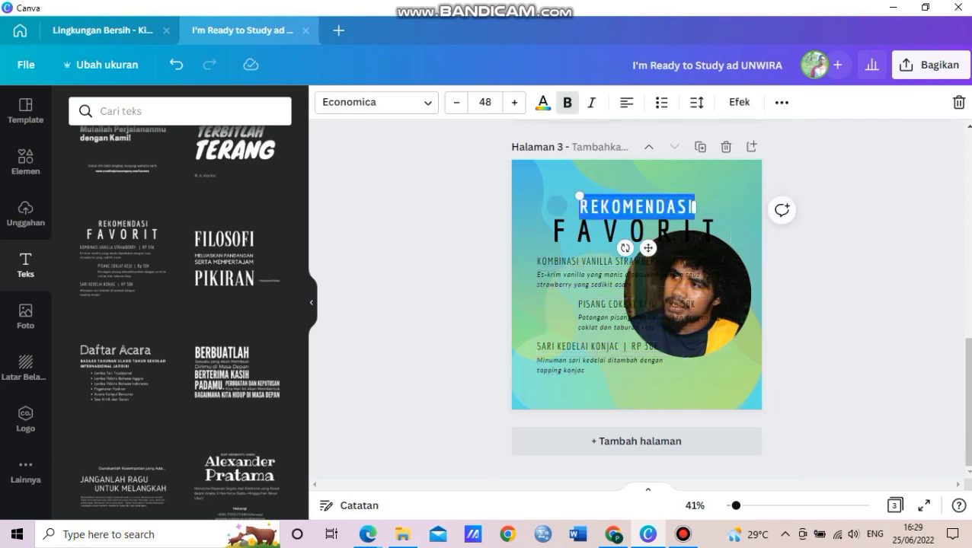
pyautogui.write('HAPPY BIRT')
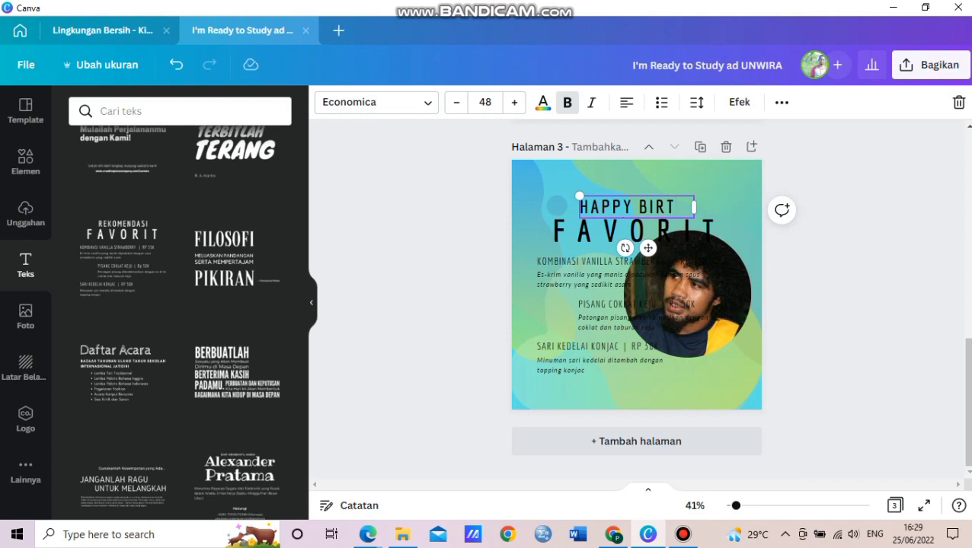
pyautogui.write('HDAY')
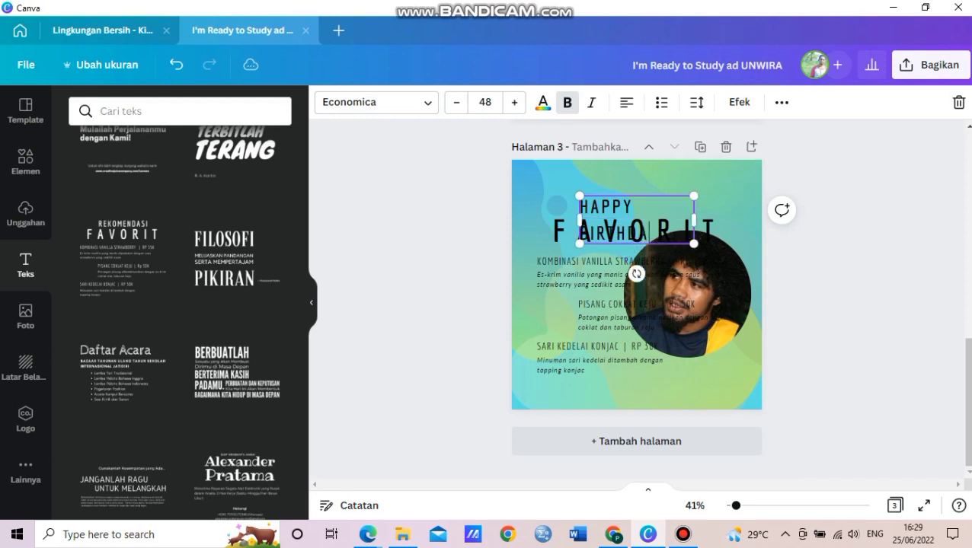
pyautogui.moveTo(580, 219); pyautogui.dragTo(528, 219)
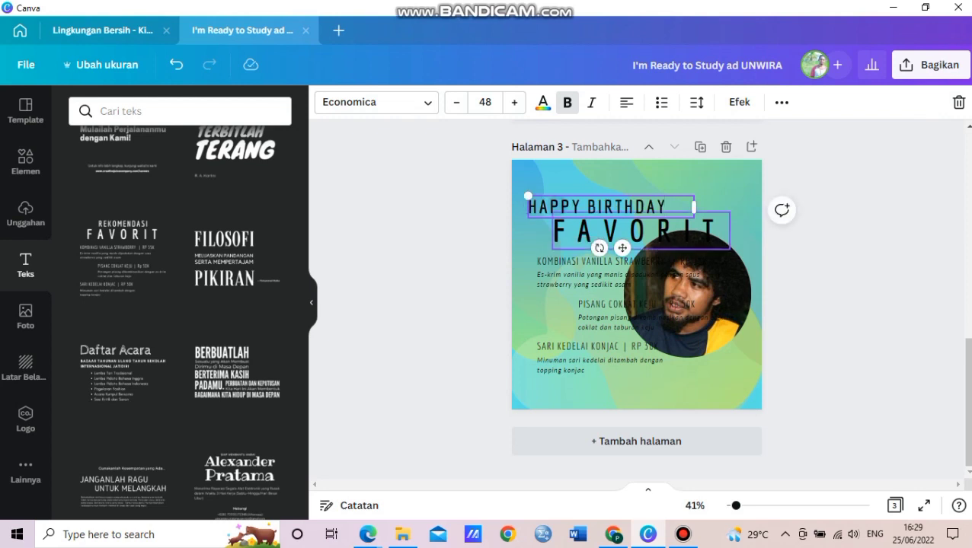
# Move HAPPY BIRTHDAY up, with the FAVORIT title just beneath it.
pyautogui.click(640, 230)
pyautogui.moveTo(601, 205); pyautogui.dragTo(626, 180)
pyautogui.click(639, 231)
pyautogui.moveTo(640, 230); pyautogui.dragTo(640, 210)
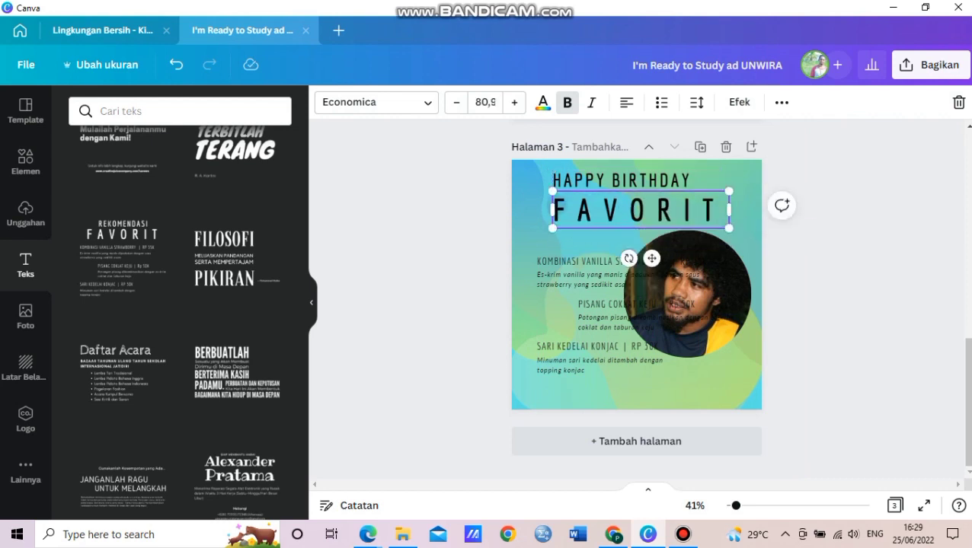
# Replace FAVORIT with the birthday person's first name and surname, then widen and shrink the box.
pyautogui.hotkey('ctrl', 'a')
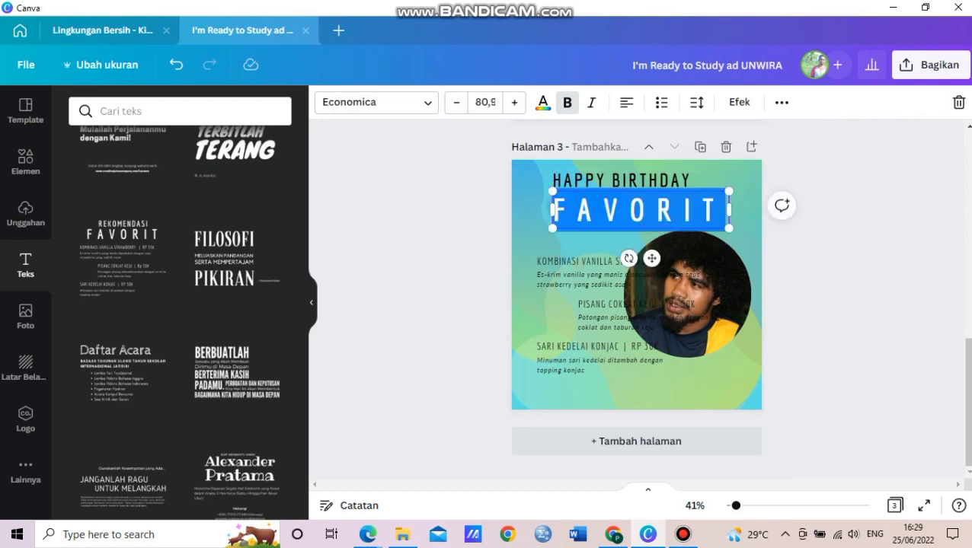
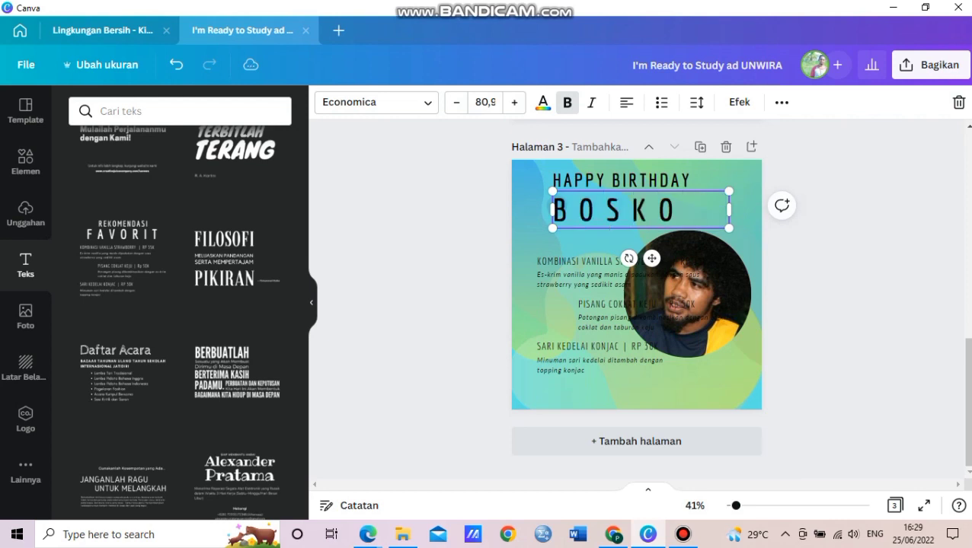
pyautogui.press('Return')
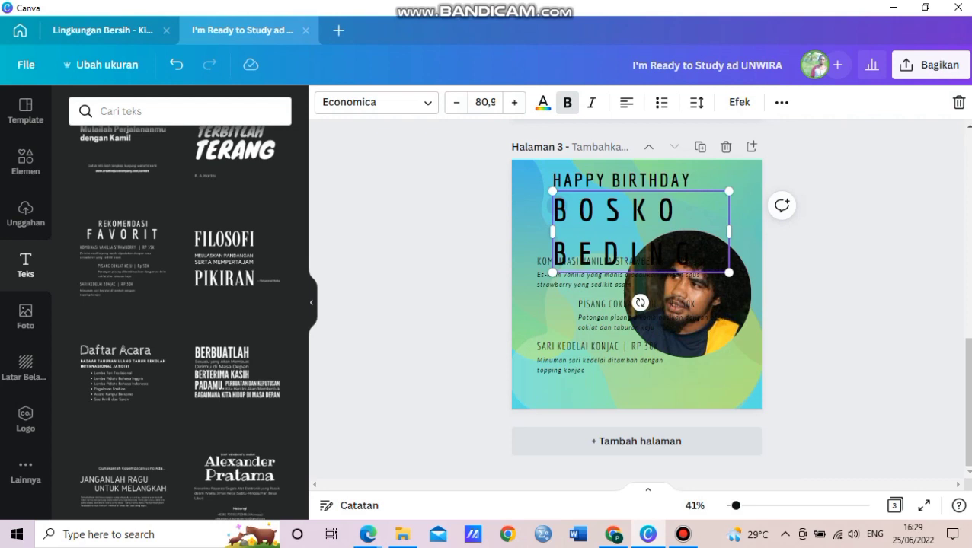
pyautogui.moveTo(728, 231); pyautogui.dragTo(764, 232)
pyautogui.moveTo(762, 272); pyautogui.dragTo(761, 222)
# Join the name onto one line at about size 47, placed under HAPPY BIRTHDAY.
pyautogui.click(554, 237)
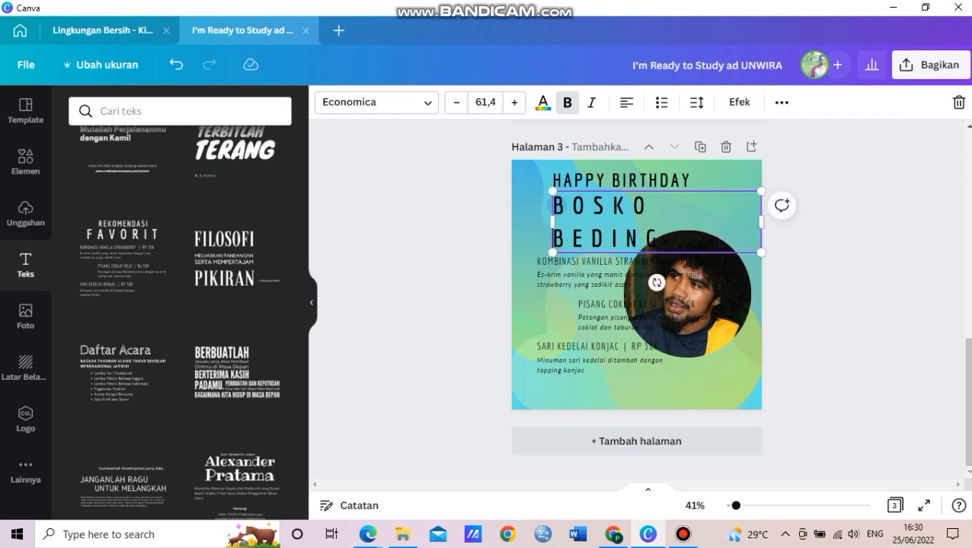
pyautogui.press('BackSpace')
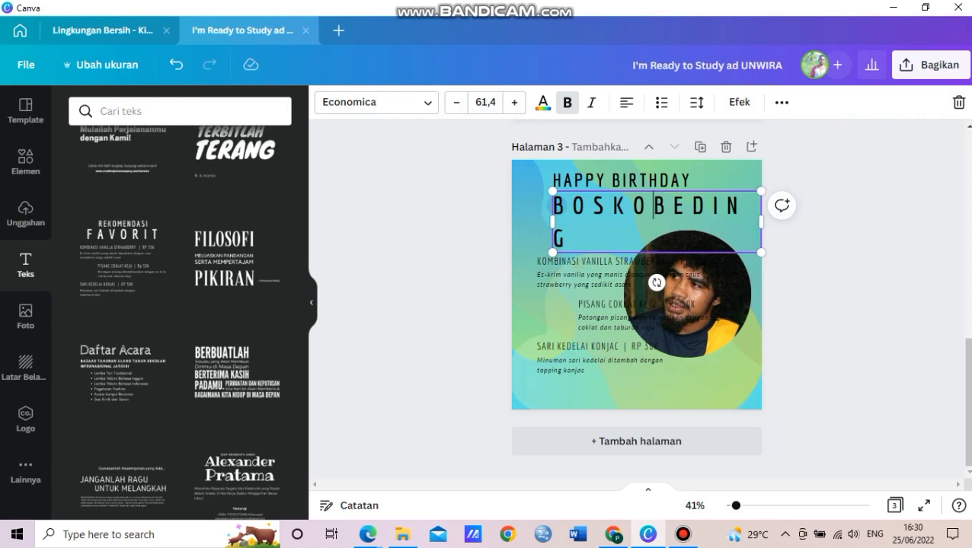
pyautogui.moveTo(761, 252); pyautogui.dragTo(789, 261)
pyautogui.moveTo(790, 227); pyautogui.dragTo(814, 225)
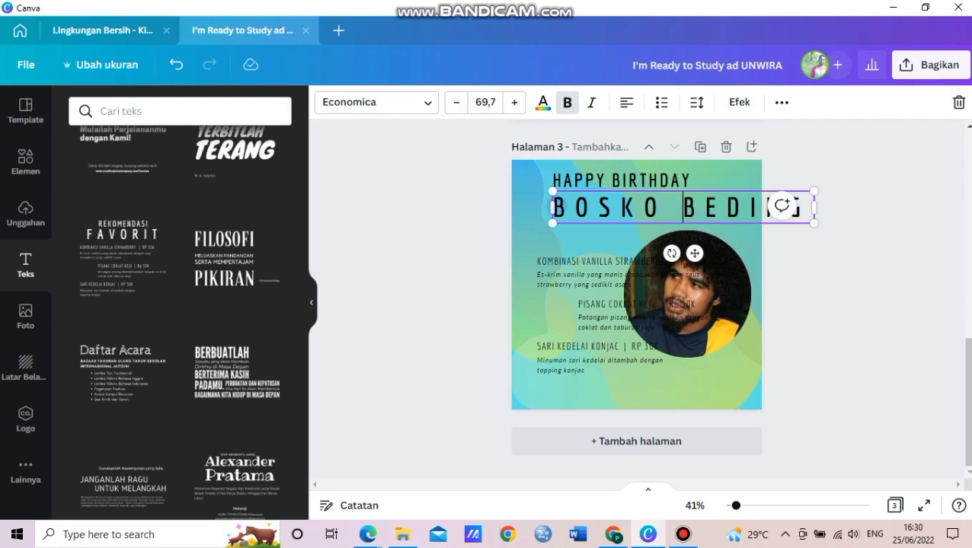
pyautogui.moveTo(552, 191); pyautogui.dragTo(636, 201)
pyautogui.moveTo(737, 254); pyautogui.dragTo(641, 246)
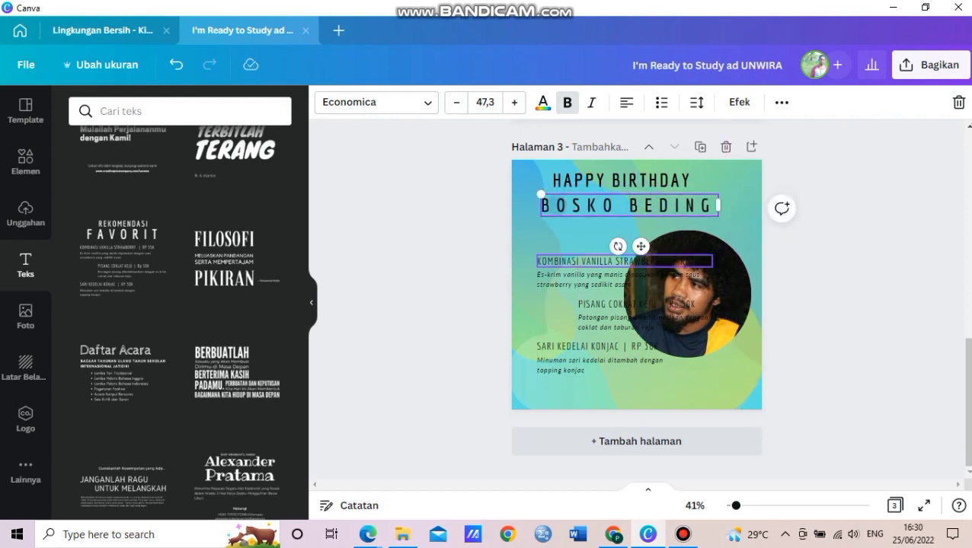
# Delete the KOMBINASI VANILLA STRAWBERRY line and the remaining menu headings and descriptions.
pyautogui.click(626, 261)
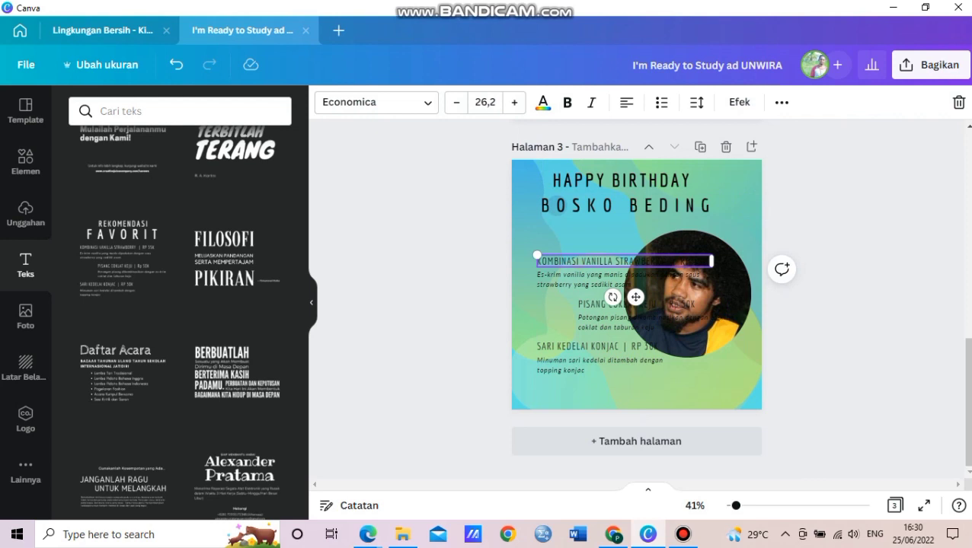
pyautogui.press('Delete')
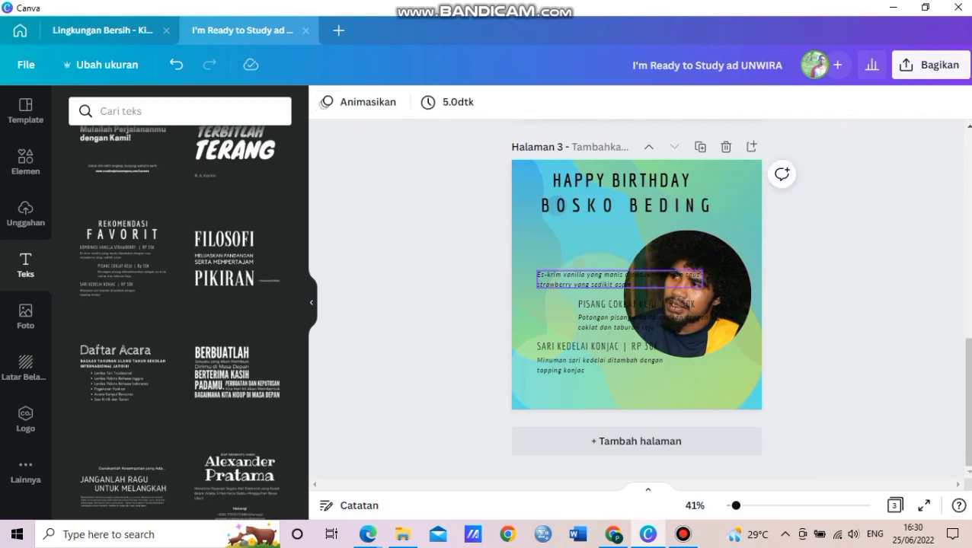
pyautogui.click(619, 280)
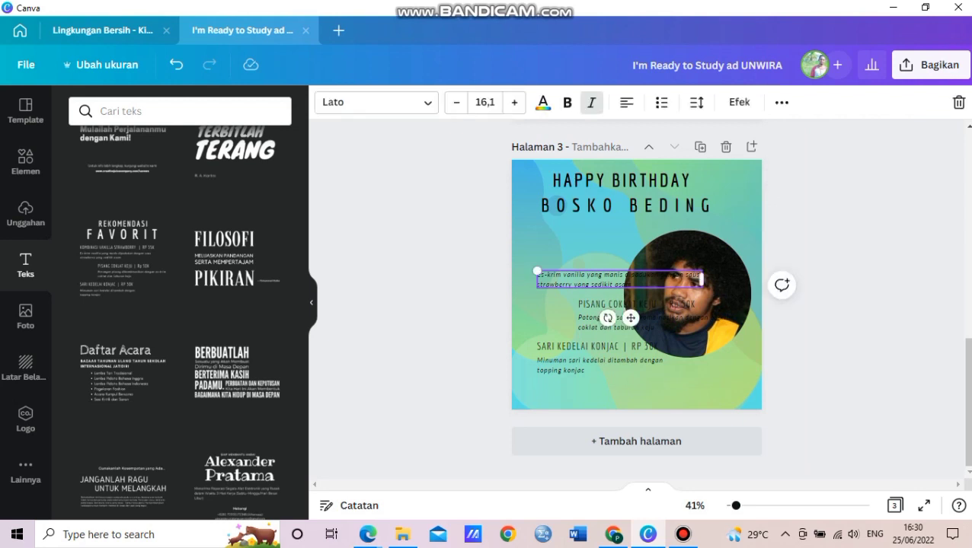
pyautogui.keyDown('shift'); pyautogui.click(635, 304); pyautogui.keyUp('shift')
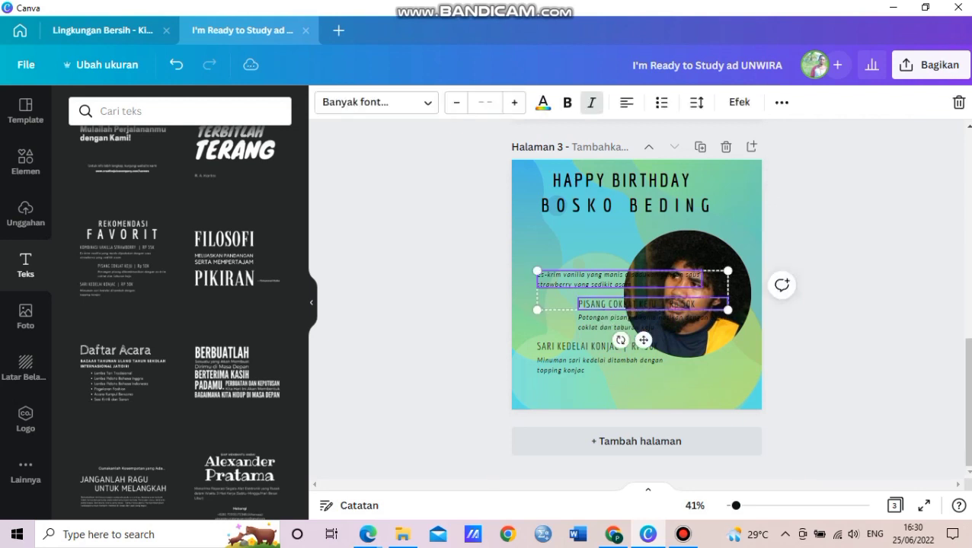
pyautogui.keyDown('shift'); pyautogui.click(636, 323); pyautogui.keyUp('shift')
pyautogui.keyDown('shift'); pyautogui.click(612, 347); pyautogui.keyUp('shift')
pyautogui.keyDown('shift'); pyautogui.click(601, 363); pyautogui.keyUp('shift')
pyautogui.press('Delete')
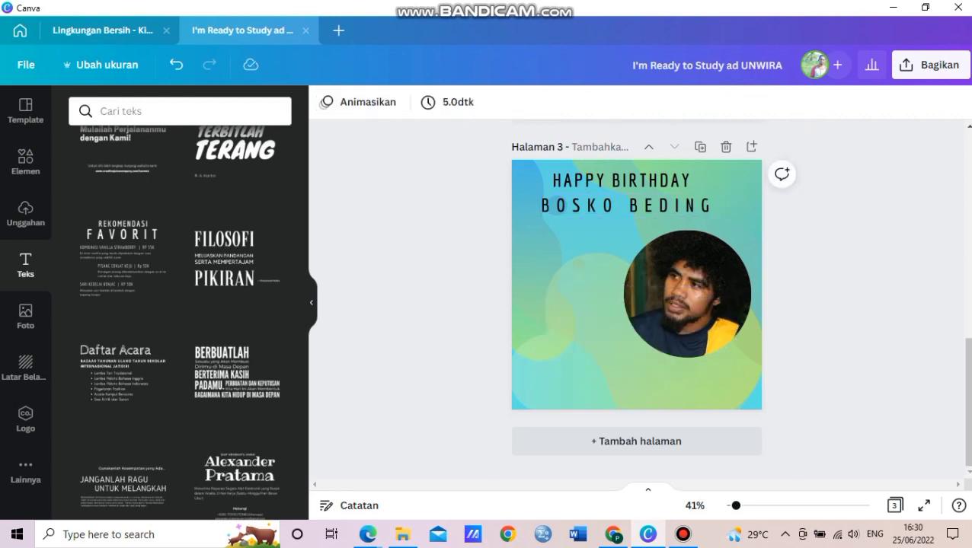
# Search the text templates for 'ULANG TAHUN' and browse through the birthday results.
pyautogui.click(175, 110)
pyautogui.write('UL')
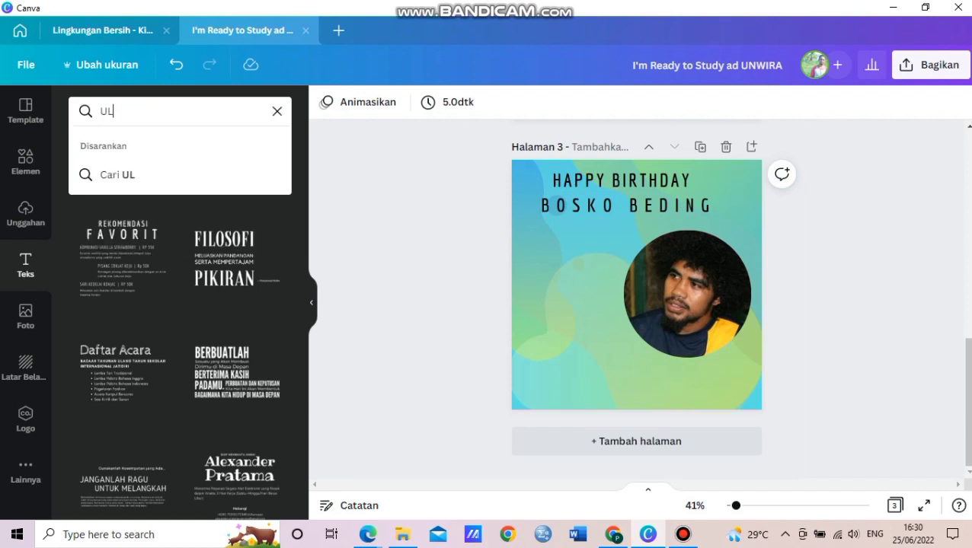
pyautogui.write('ANG TAHUN')
pyautogui.press('Return')
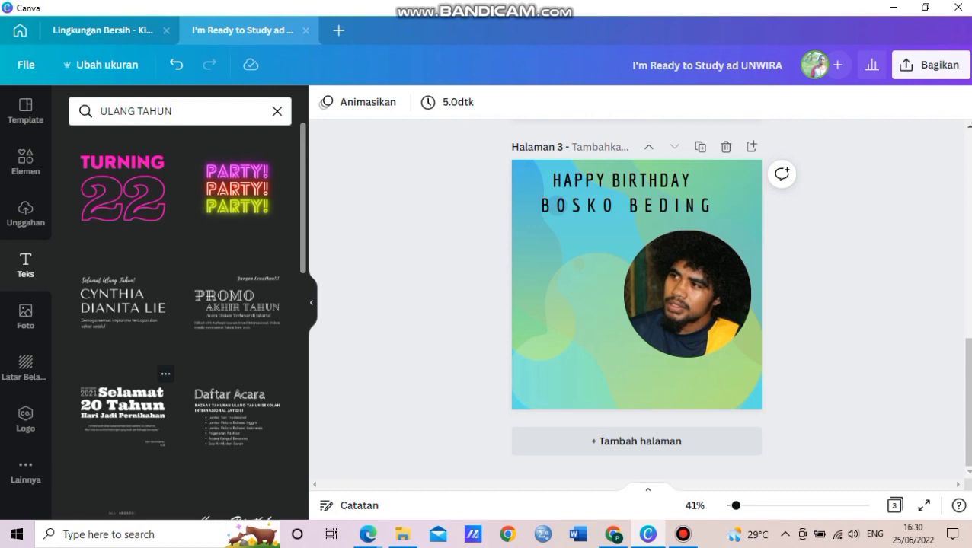
pyautogui.scroll(-1, 193, 321)
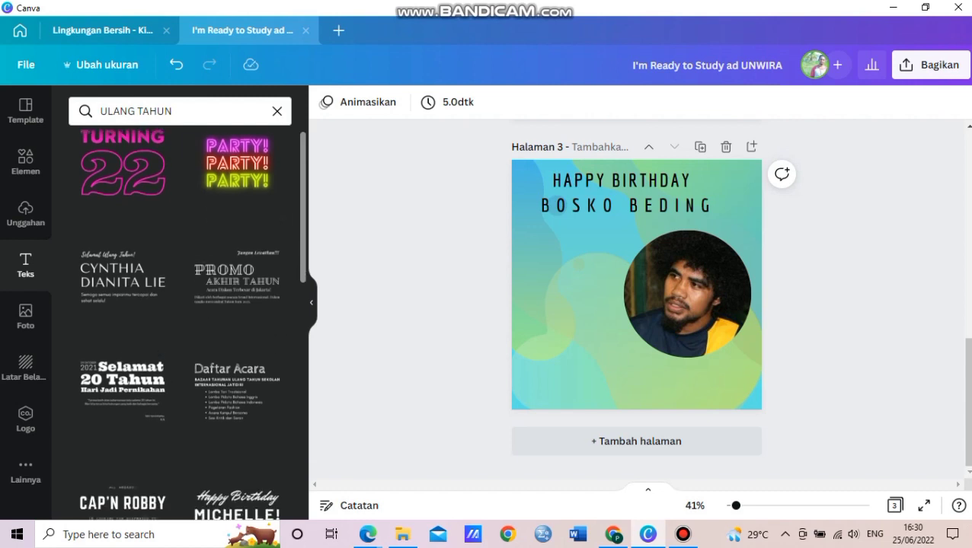
pyautogui.scroll(-1, 179, 320)
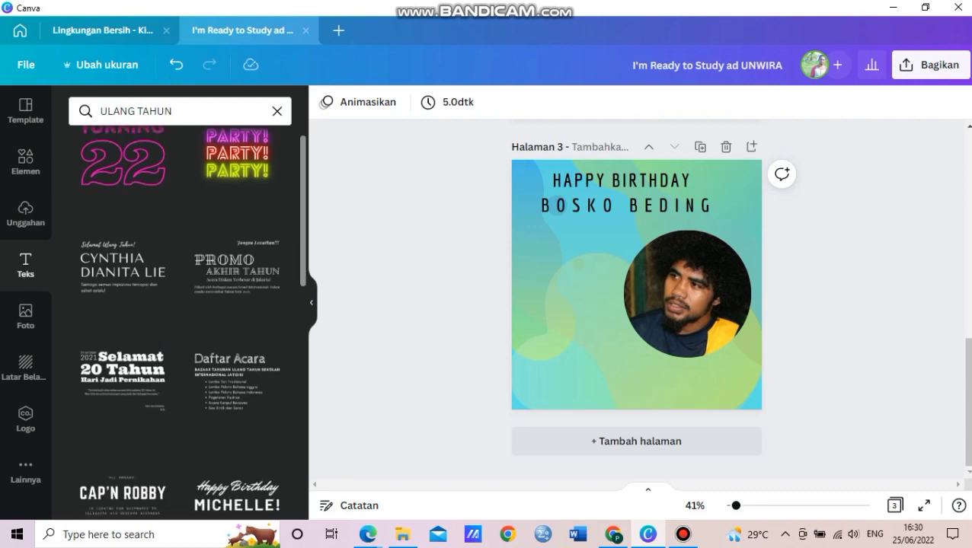
pyautogui.scroll(-3, 179, 321)
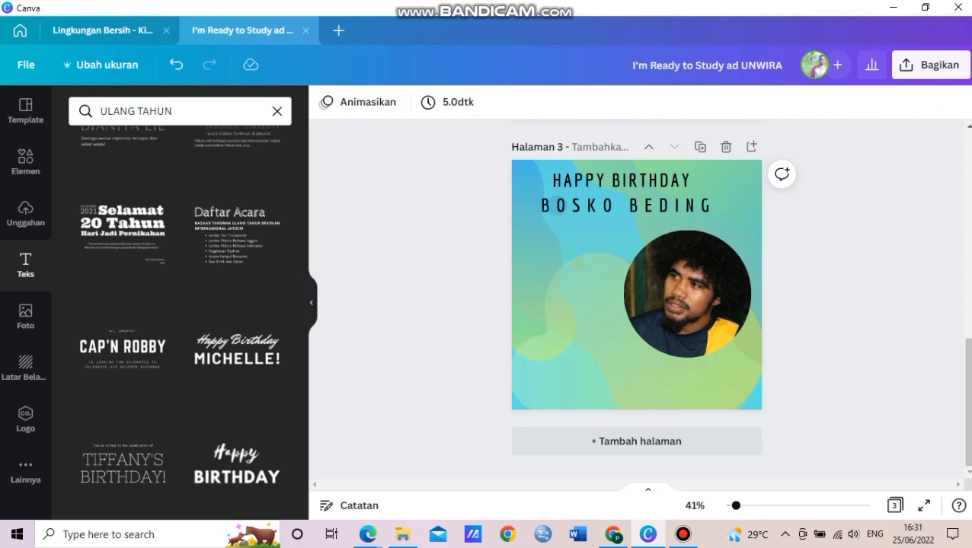
pyautogui.scroll(-7, 180, 321)
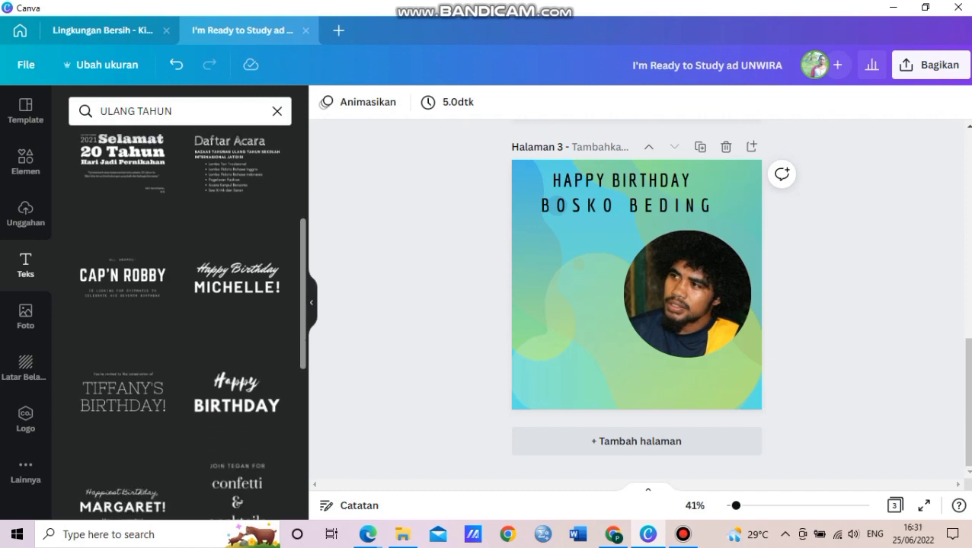
pyautogui.scroll(-1, 180, 321)
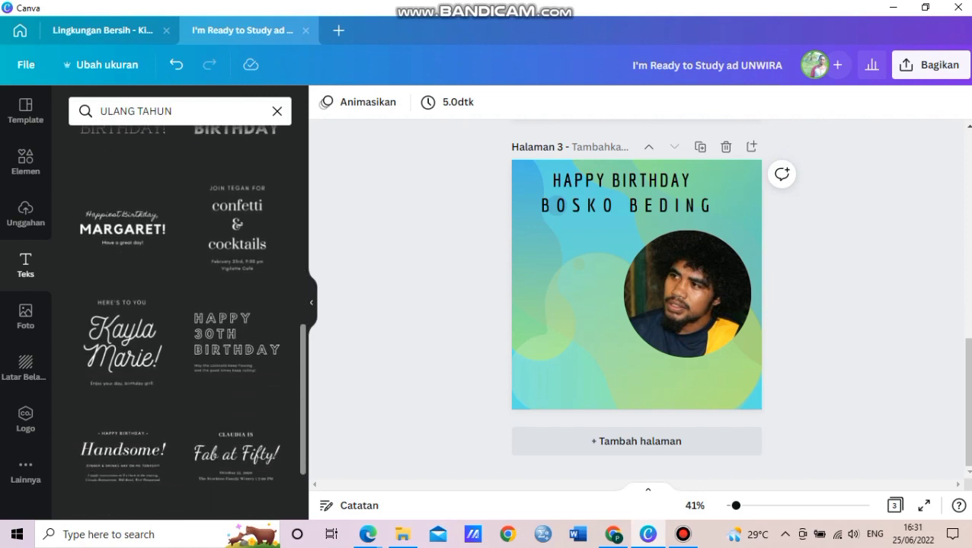
pyautogui.scroll(-4, 180, 321)
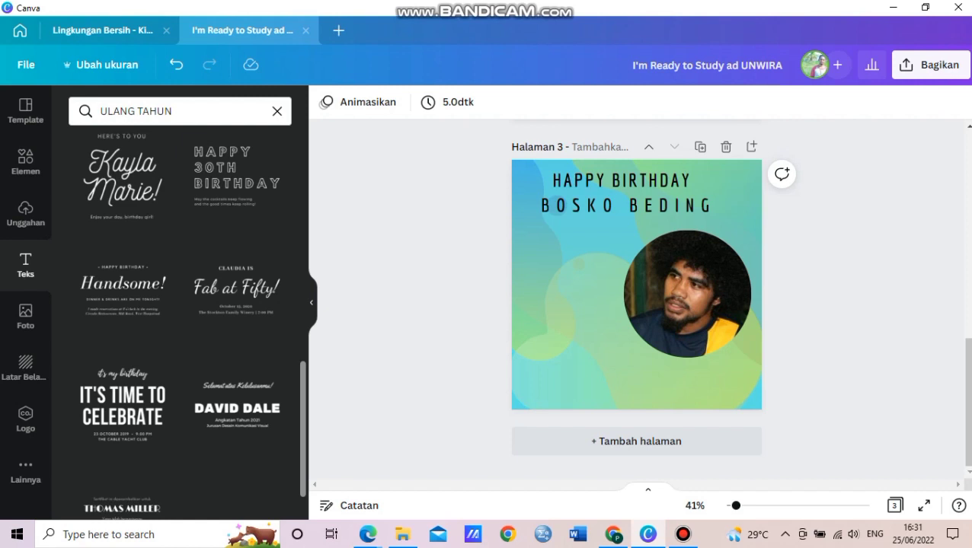
pyautogui.scroll(-2, 180, 321)
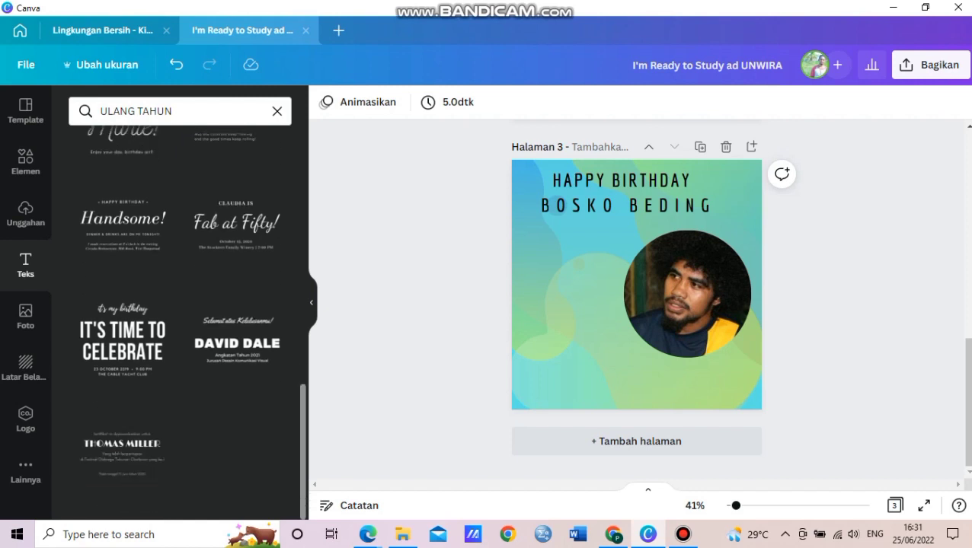
pyautogui.scroll(4, 180, 321)
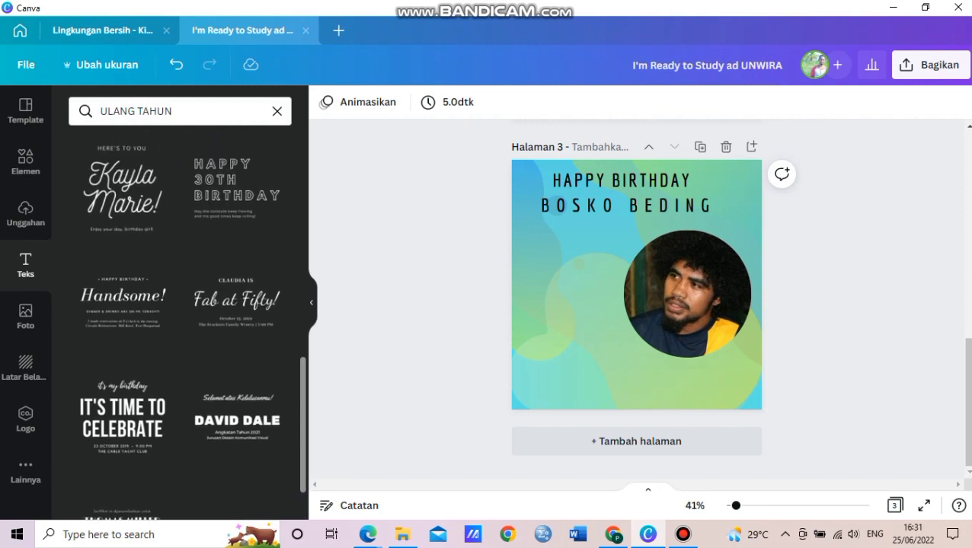
pyautogui.scroll(4, 180, 321)
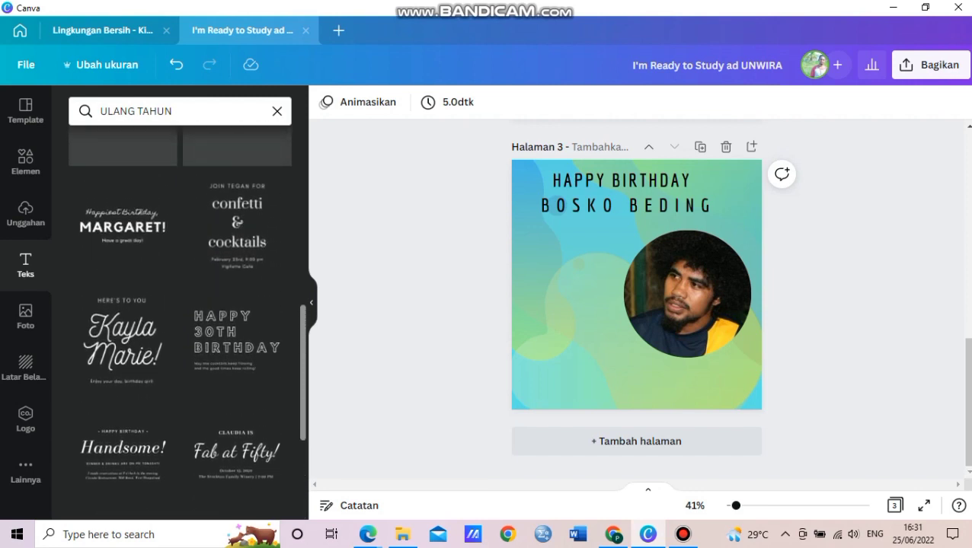
pyautogui.scroll(-8, 180, 320)
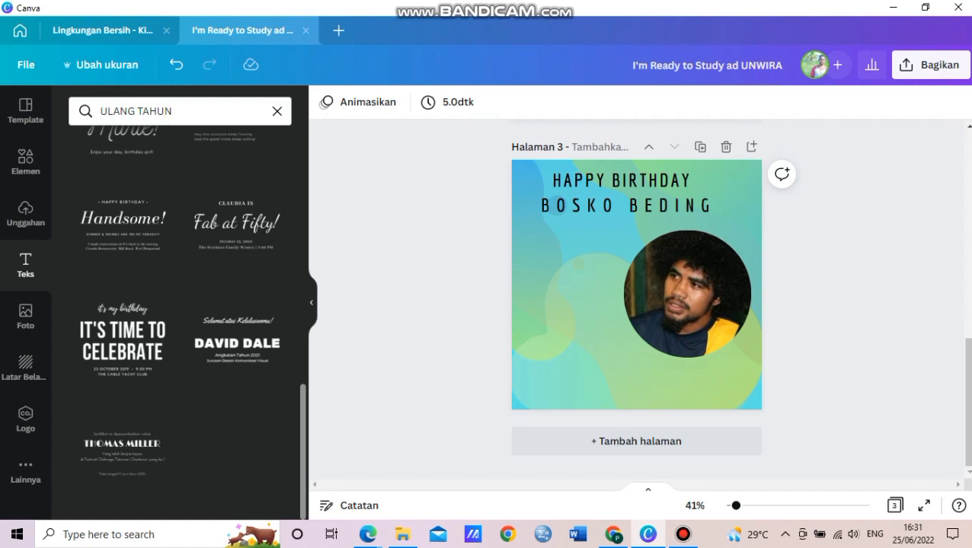
pyautogui.scroll(10, 180, 321)
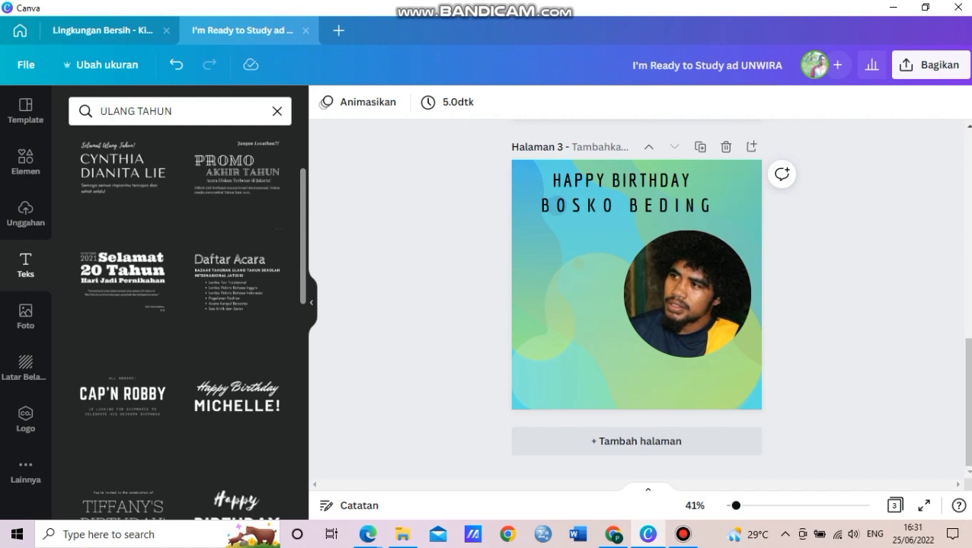
pyautogui.click(237, 283)
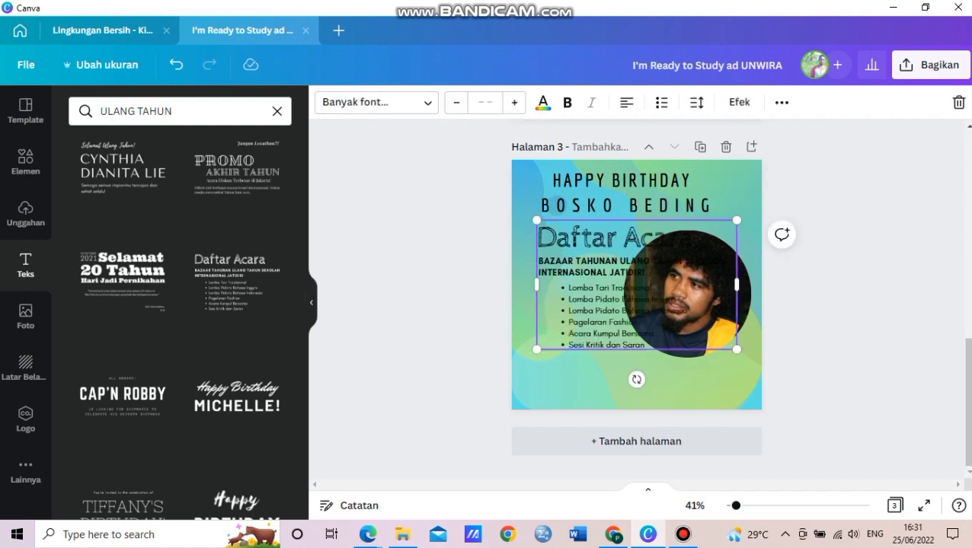
pyautogui.press('Delete')
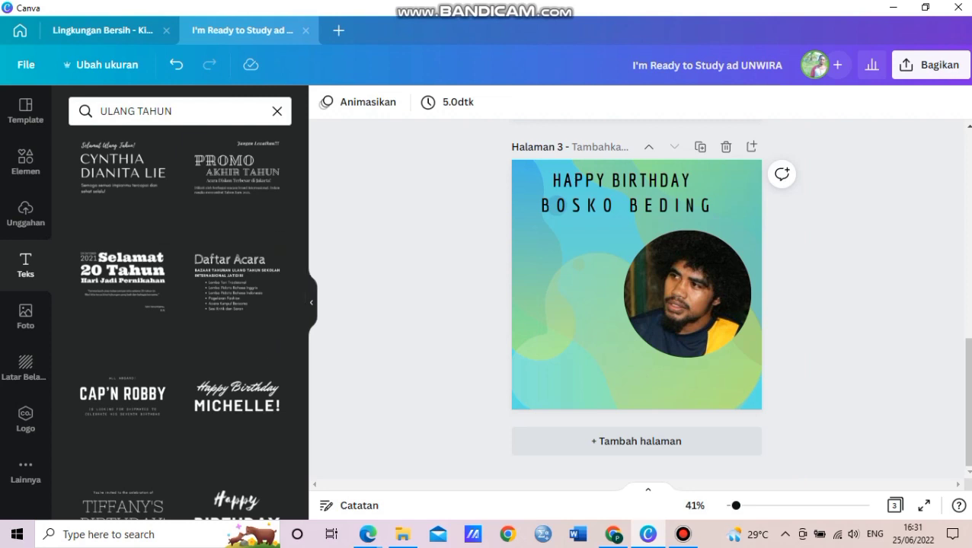
pyautogui.scroll(-7, 180, 320)
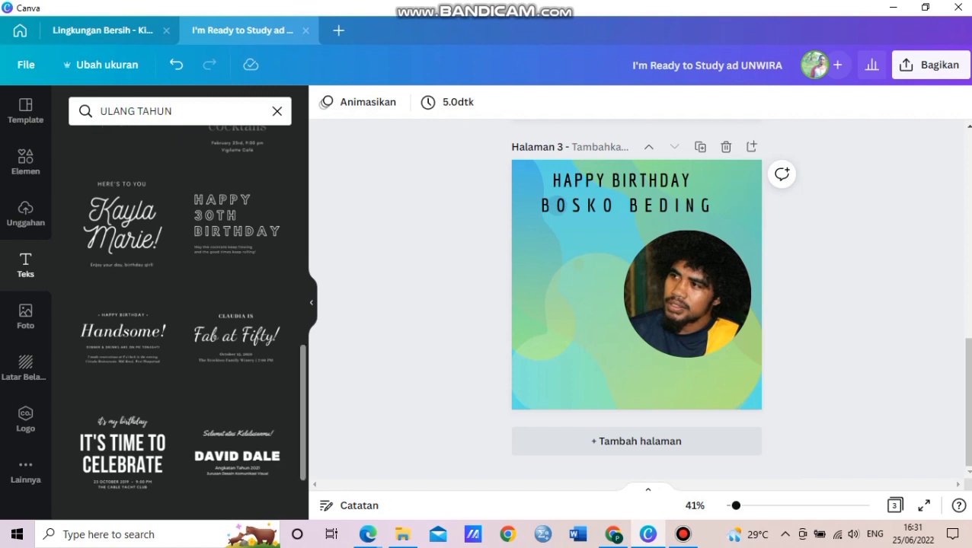
pyautogui.scroll(-2, 236, 274)
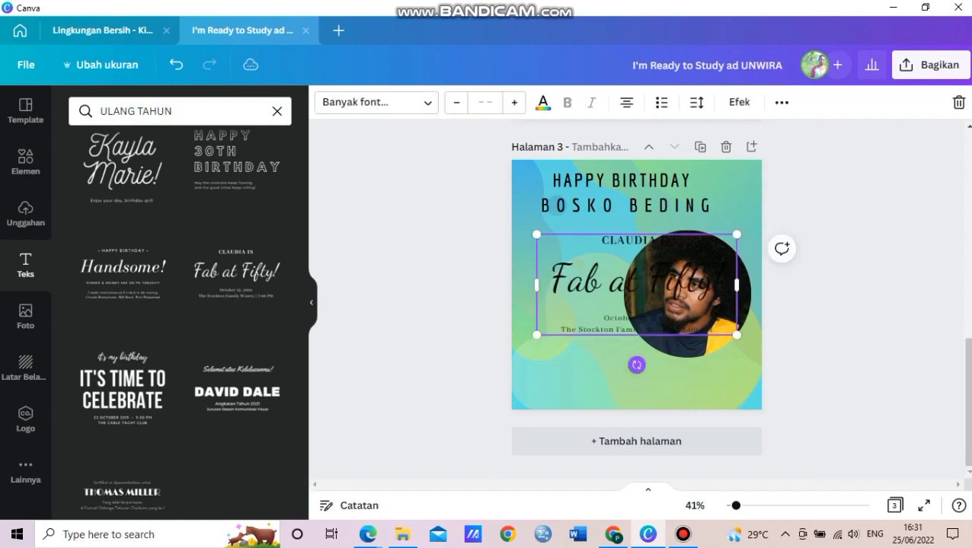
pyautogui.moveTo(601, 281); pyautogui.dragTo(562, 271)
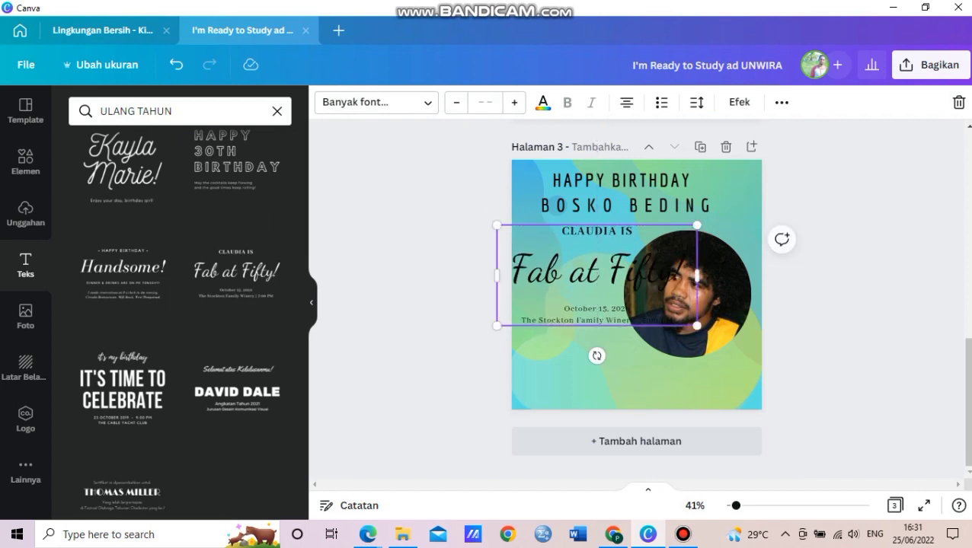
pyautogui.press('Delete')
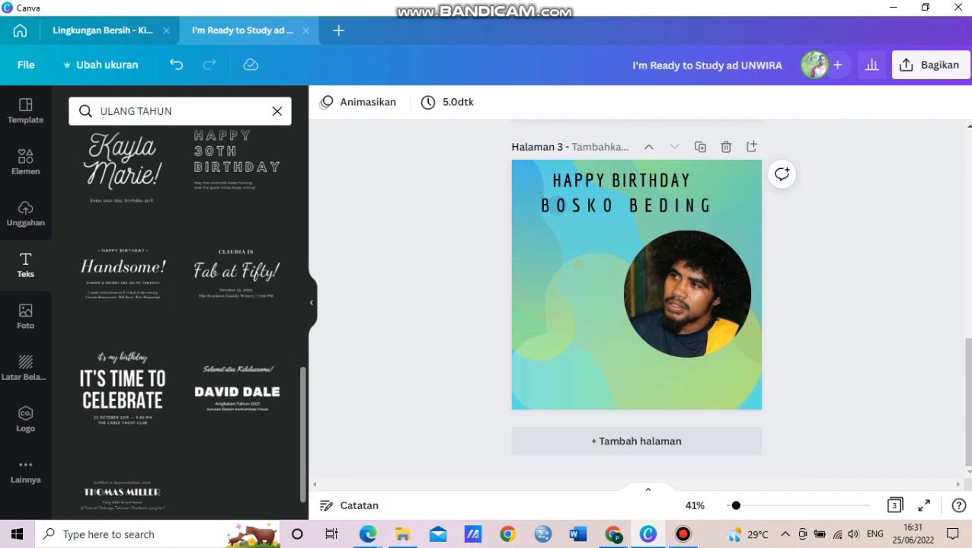
pyautogui.scroll(-1, 179, 318)
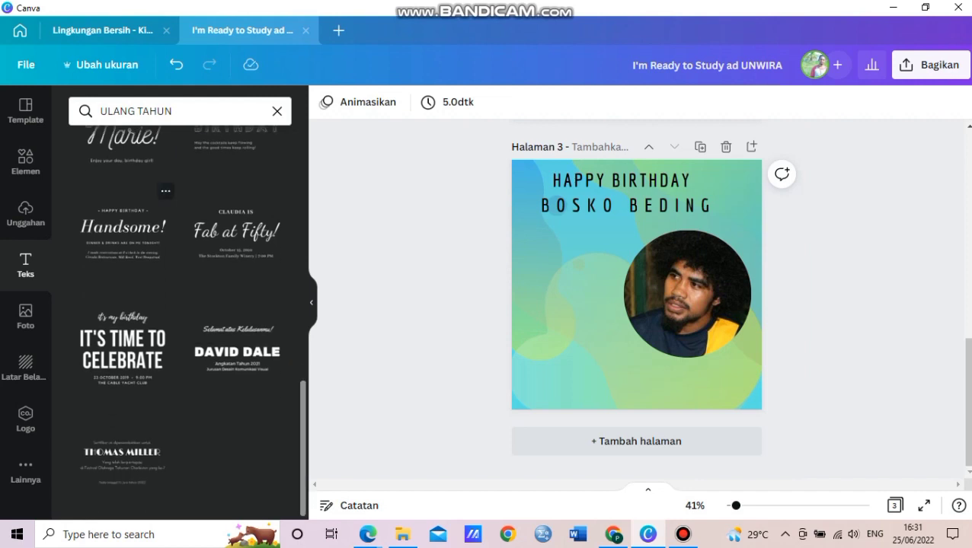
# Insert the Handsome birthday text template, shift it left, and ungroup it with Pisahkan.
pyautogui.click(122, 229)
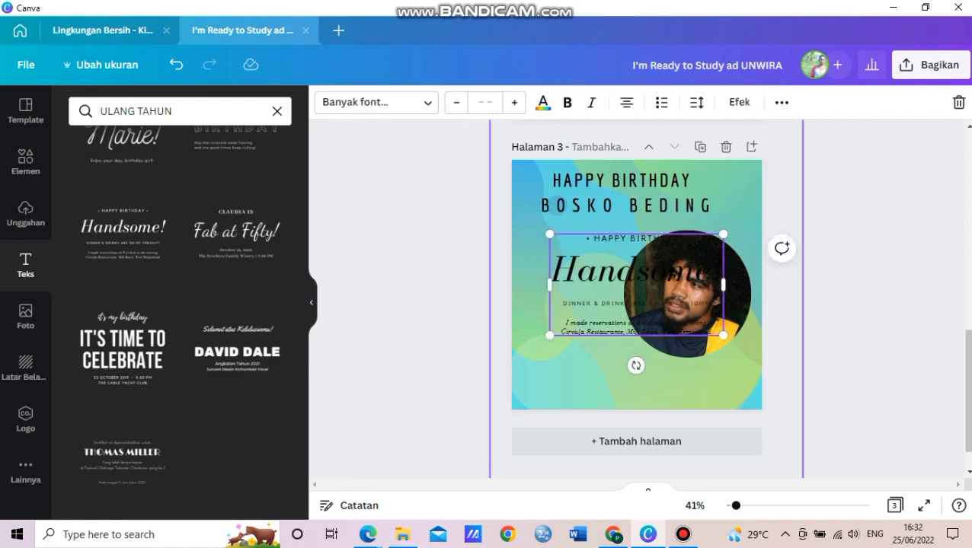
pyautogui.moveTo(653, 272); pyautogui.dragTo(617, 269)
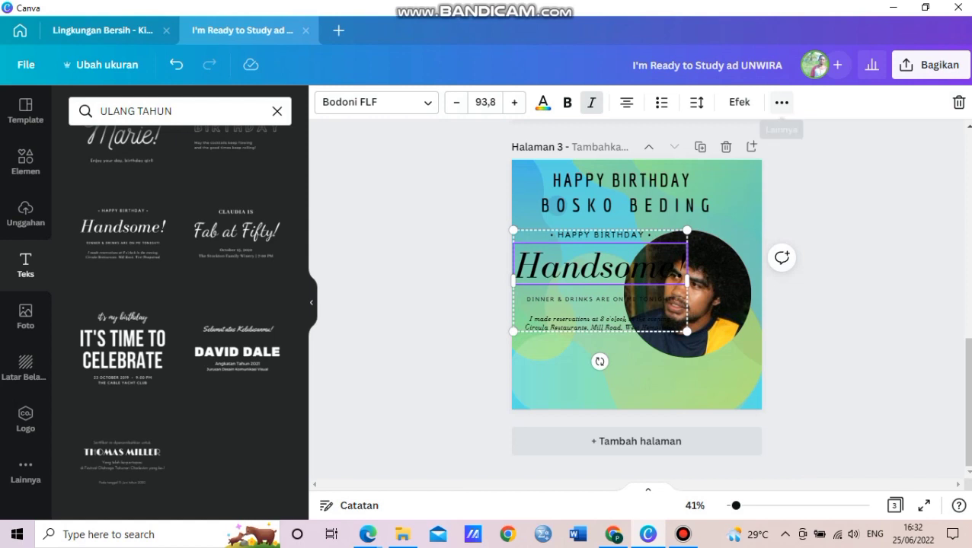
pyautogui.click(781, 102)
pyautogui.click(566, 137)
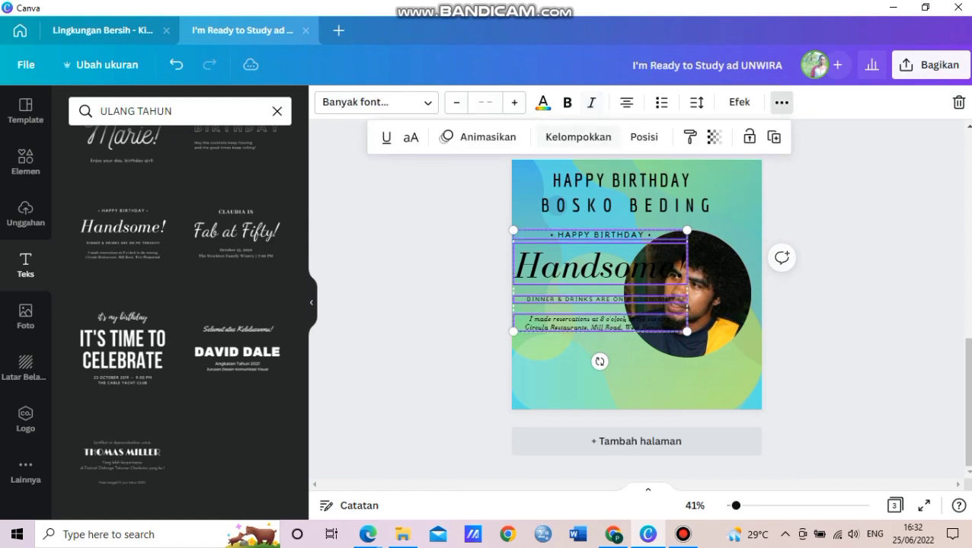
pyautogui.click(781, 102)
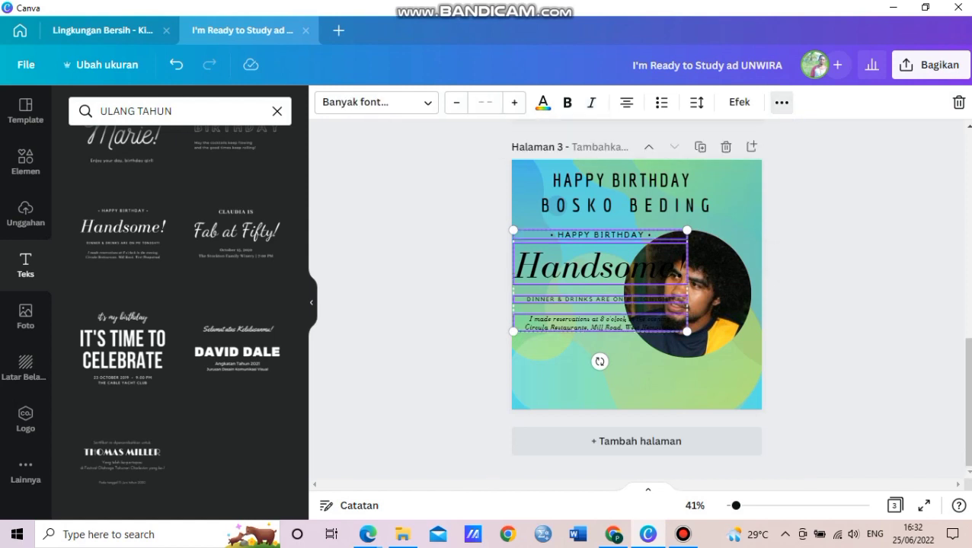
# Delete the HAPPY BIRTHDAY and Handsome! lines, raise the dinner line, and move the photo down-right.
pyautogui.click(655, 381)
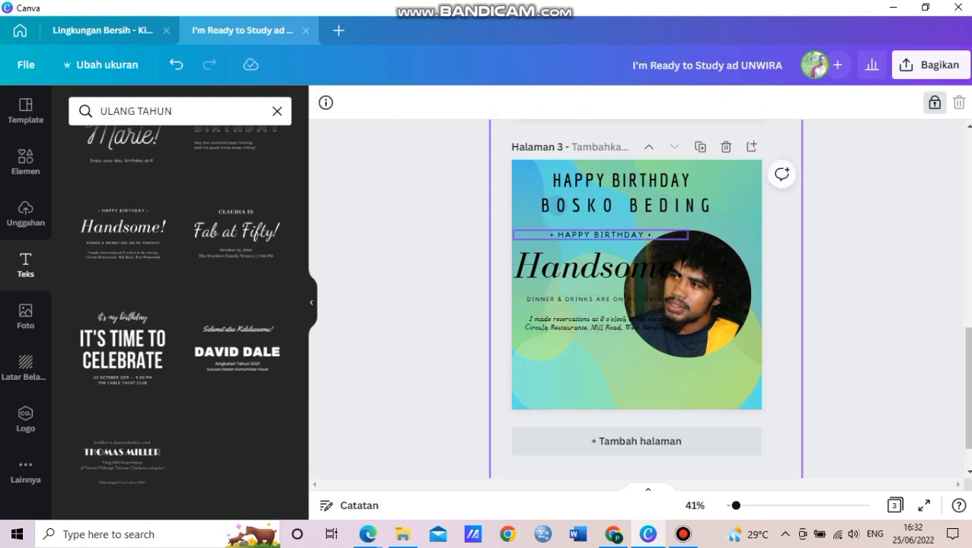
pyautogui.click(600, 235)
pyautogui.press('Delete')
pyautogui.moveTo(600, 266); pyautogui.dragTo(597, 239)
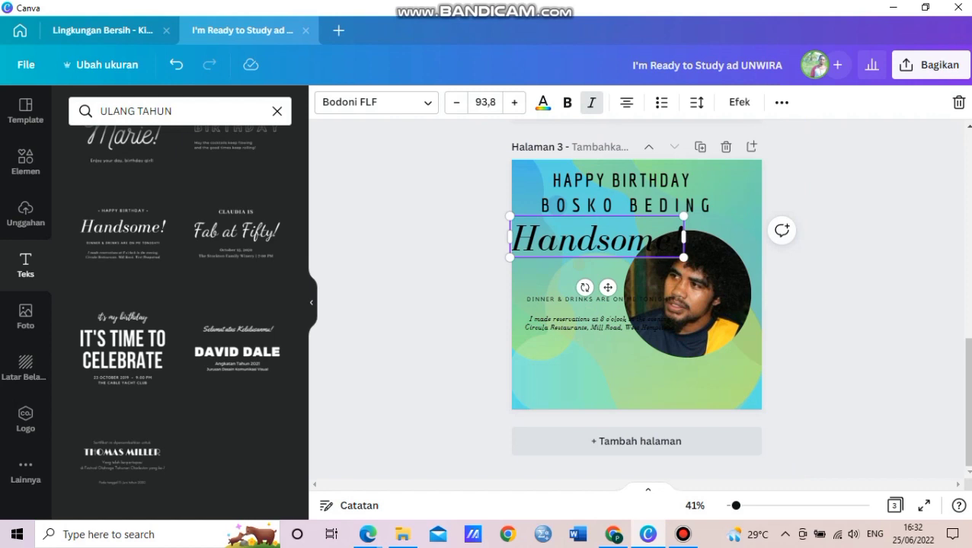
pyautogui.press('Delete')
pyautogui.moveTo(593, 299); pyautogui.dragTo(597, 244)
pyautogui.click(685, 293)
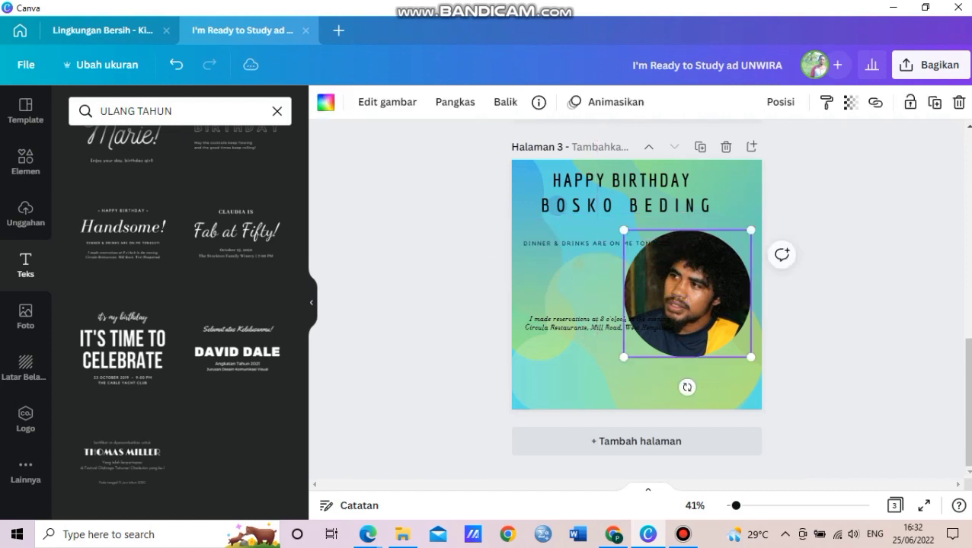
pyautogui.moveTo(686, 293); pyautogui.dragTo(708, 313)
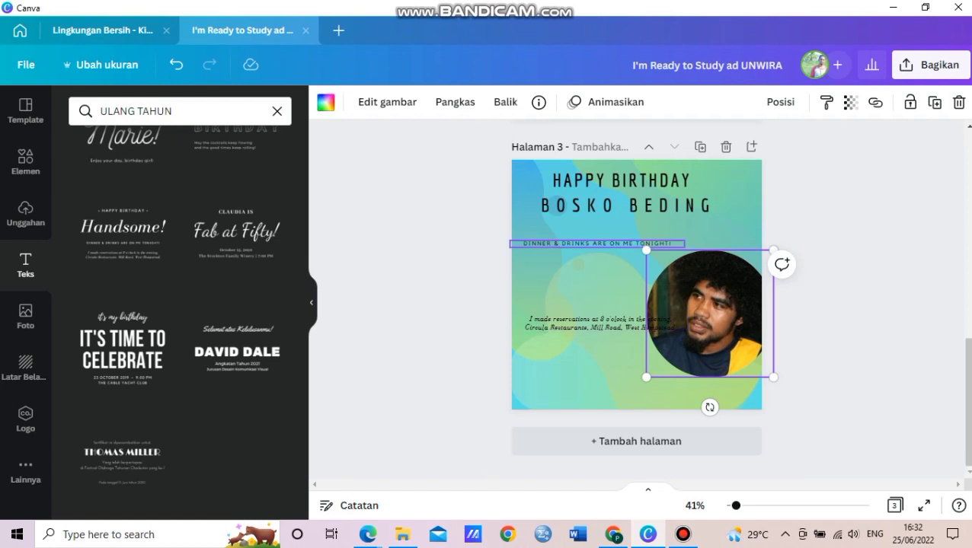
# Copy the HAPPY BIRTHDAY heading below the dinner line and retype it as 'ARAK'.
pyautogui.click(633, 180)
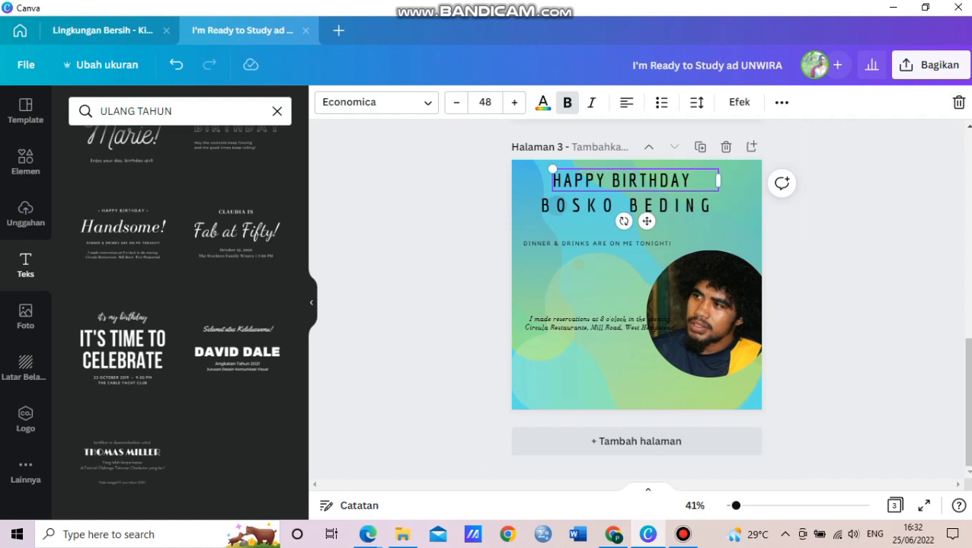
pyautogui.moveTo(633, 181); pyautogui.dragTo(603, 264)
pyautogui.doubleClick(577, 265)
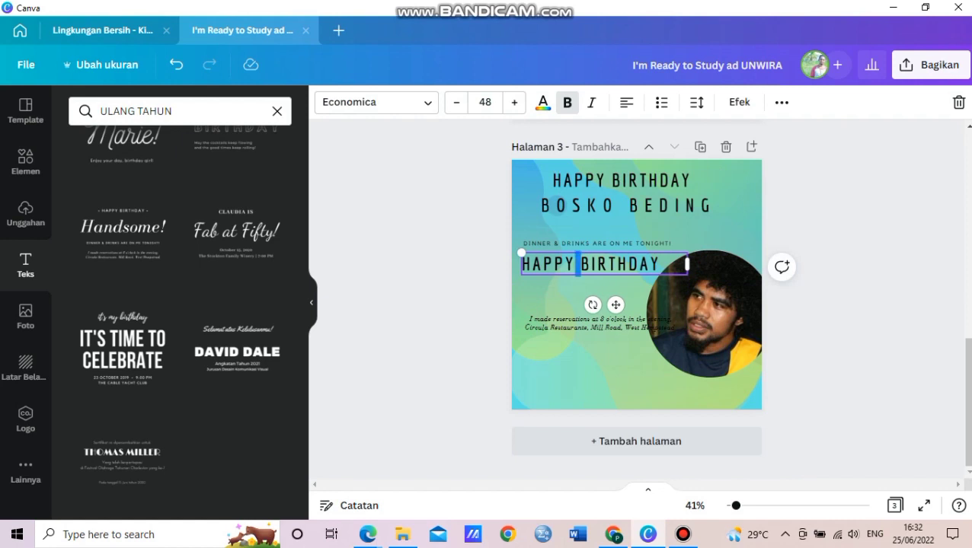
pyautogui.hotkey('ctrl', 'a')
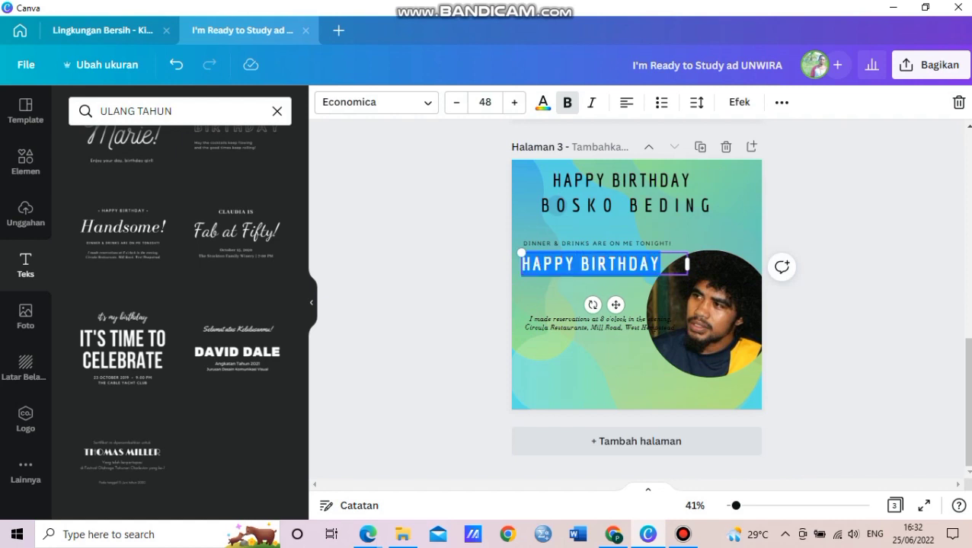
pyautogui.write('ARAK')
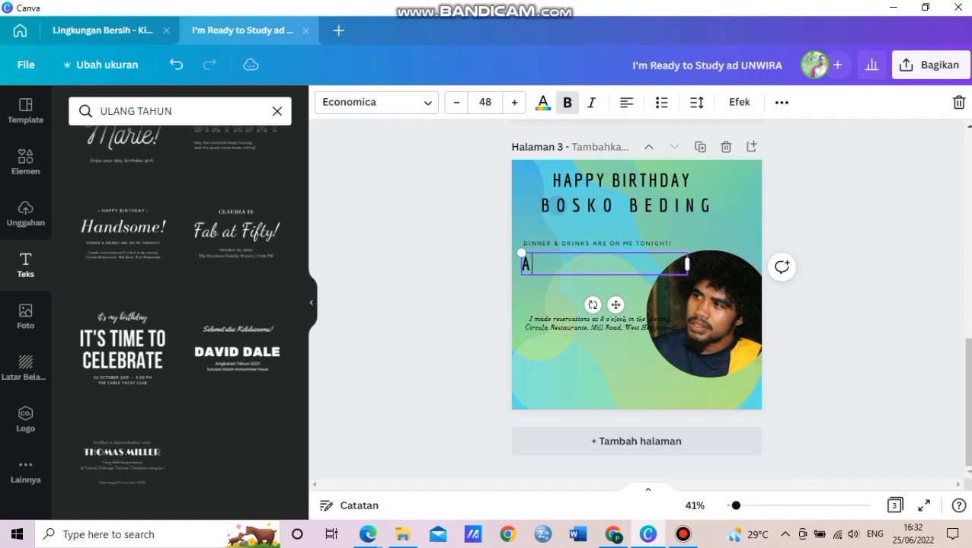
pyautogui.press('BackSpace')
pyautogui.press('BackSpace')
pyautogui.press('BackSpace')
pyautogui.write('RAK')
# Extend the copied line to 'ARAK & SE'I' and fit the box width to it.
pyautogui.moveTo(686, 263); pyautogui.dragTo(574, 263)
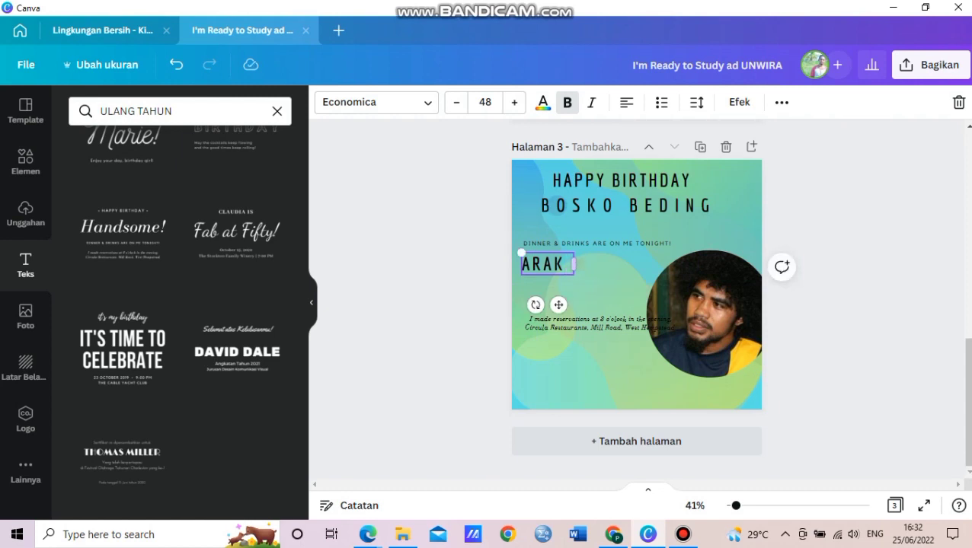
pyautogui.moveTo(574, 263); pyautogui.dragTo(670, 263)
pyautogui.moveTo(695, 265); pyautogui.dragTo(691, 265)
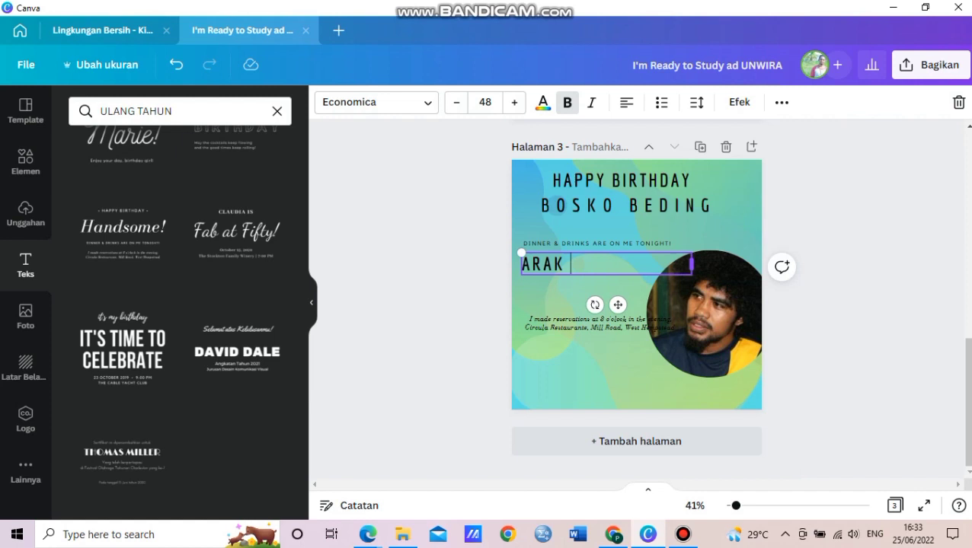
pyautogui.write("& SE'")
pyautogui.moveTo(690, 263); pyautogui.dragTo(637, 263)
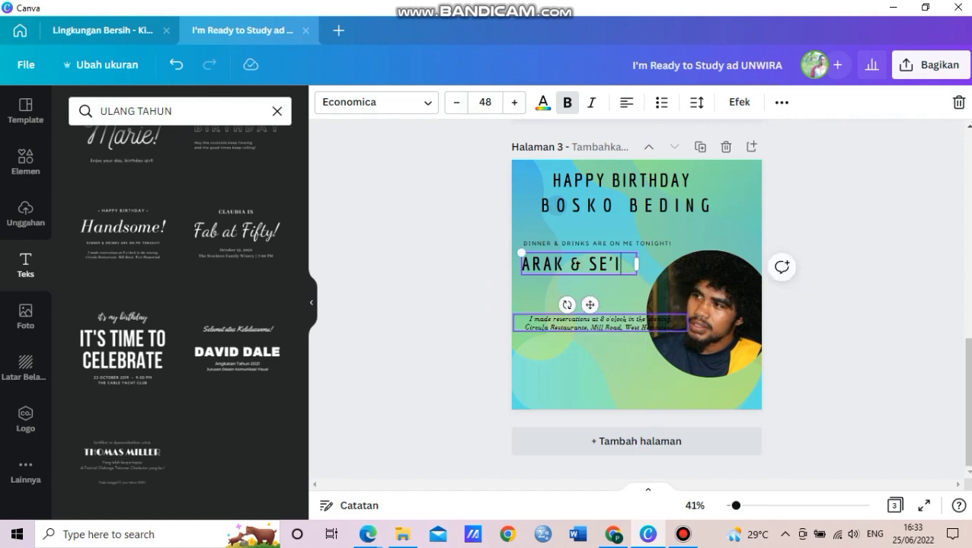
pyautogui.click(594, 323)
# Move the italic reservation text under ARAK & SE'I, enlarge it to 32.9, and narrow it.
pyautogui.moveTo(594, 323); pyautogui.dragTo(592, 294)
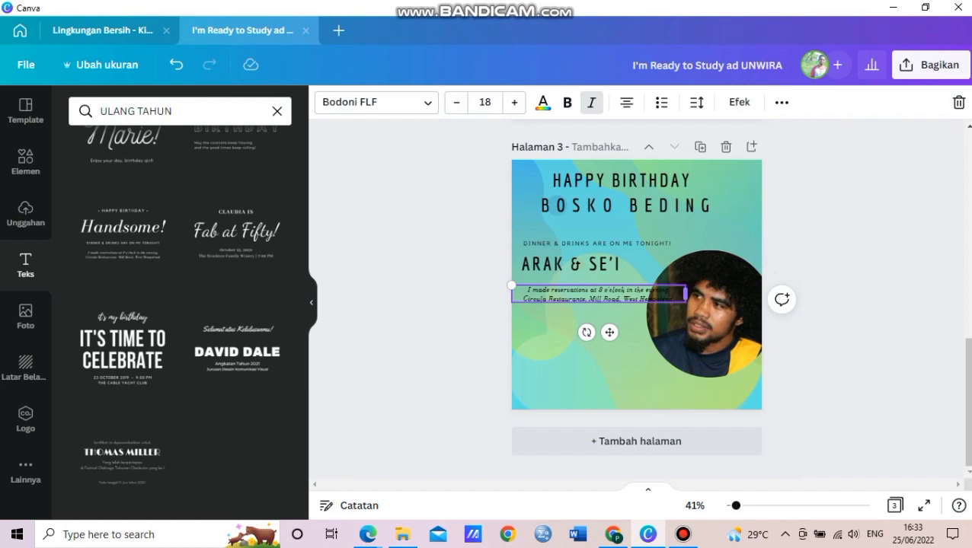
pyautogui.moveTo(511, 285); pyautogui.dragTo(457, 279)
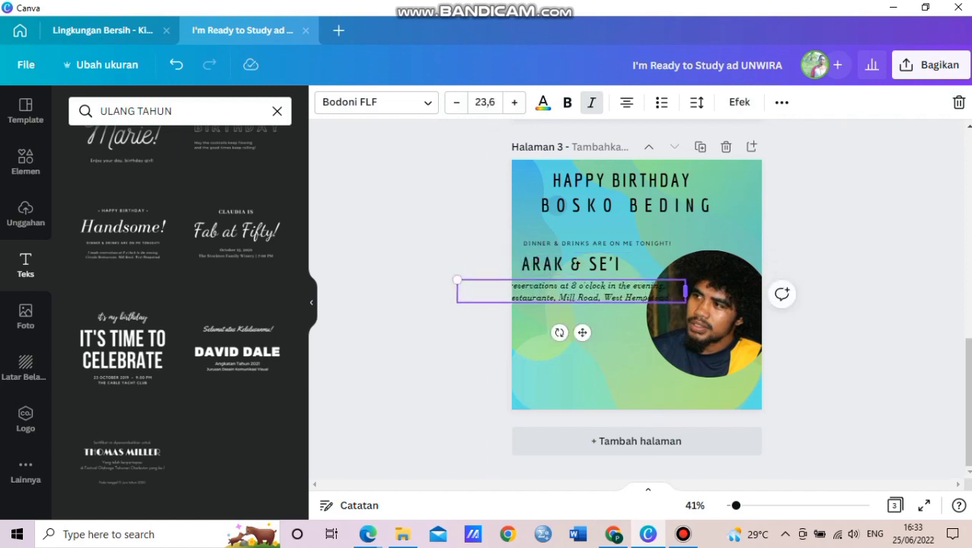
pyautogui.moveTo(685, 291); pyautogui.dragTo(683, 337)
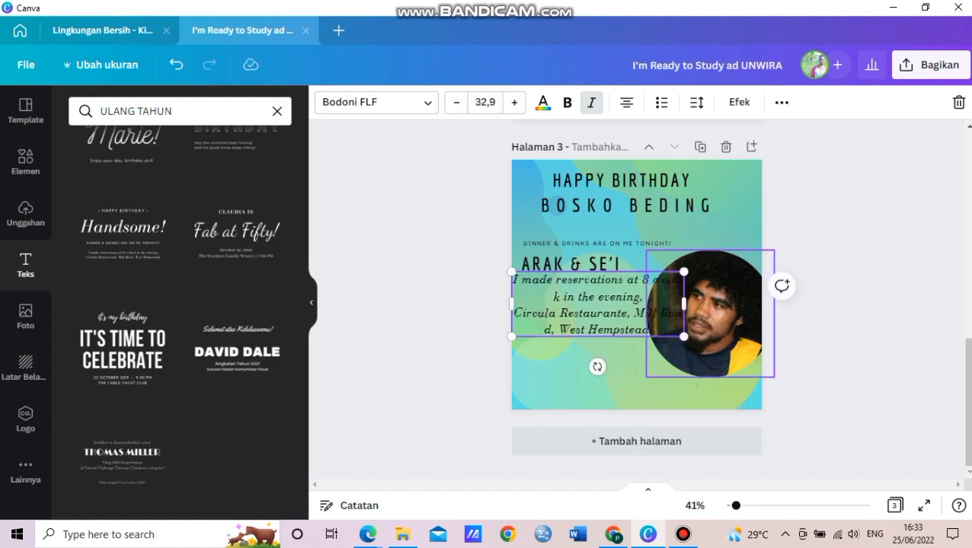
pyautogui.moveTo(684, 303); pyautogui.dragTo(638, 299)
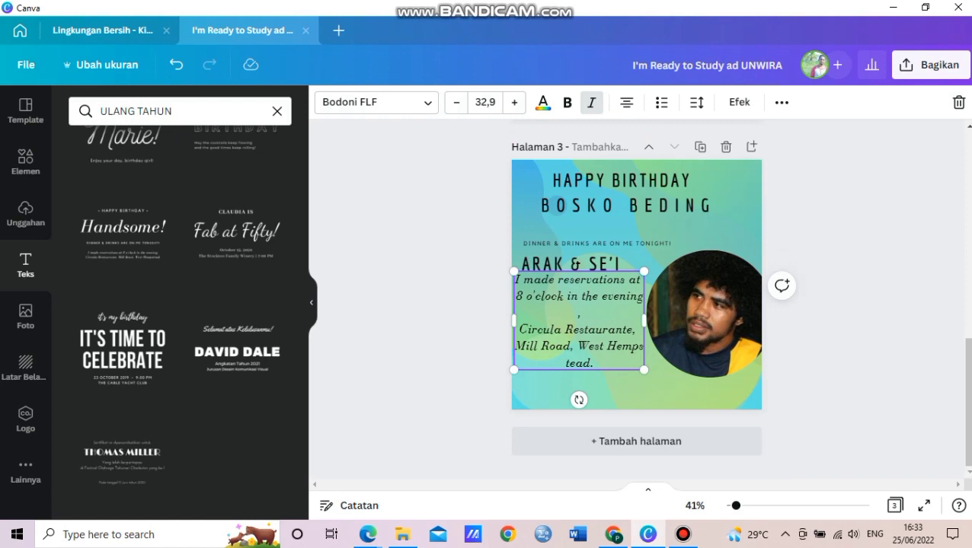
# Replace the reservation text, starting the invitation with 'Untuk semua teman'.
pyautogui.doubleClick(581, 321)
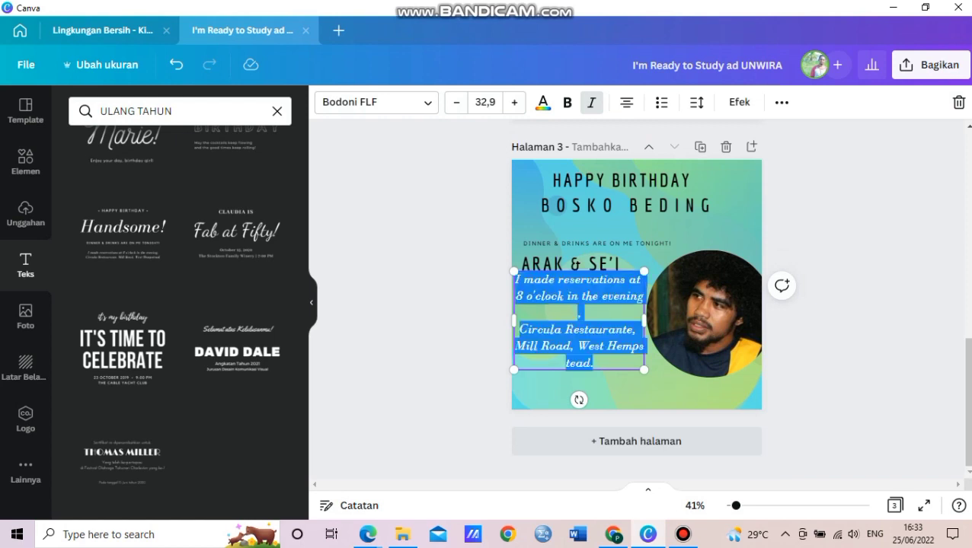
pyautogui.write('BAGI')
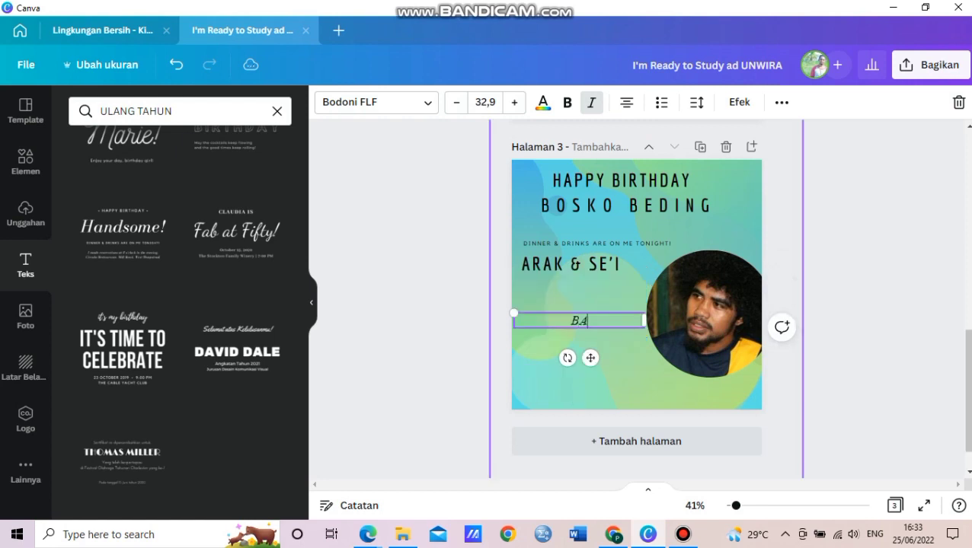
pyautogui.press('BackSpace')
pyautogui.press('BackSpace')
pyautogui.press('BackSpace')
pyautogui.press('BackSpace')
pyautogui.hotkey('ctrl', 'b')
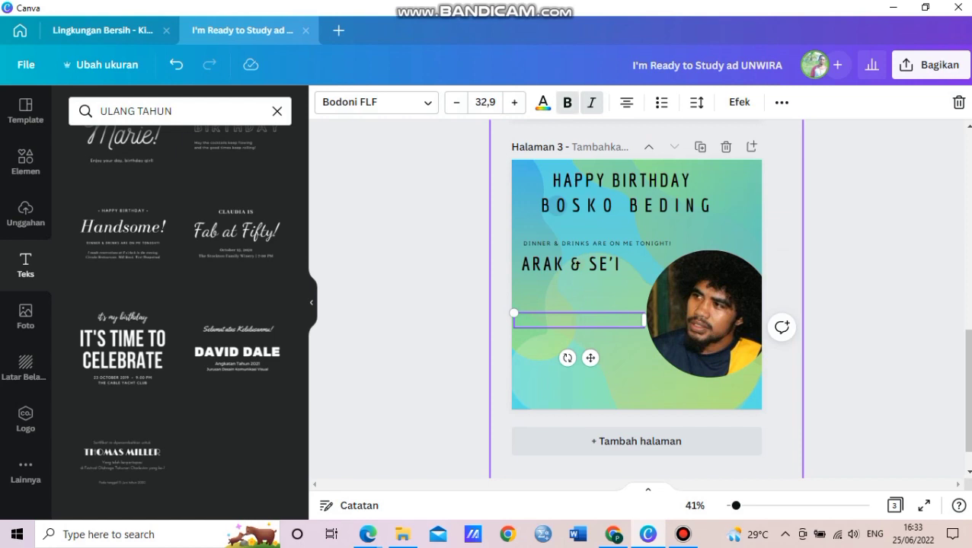
pyautogui.write('Untuk S semua Teman')
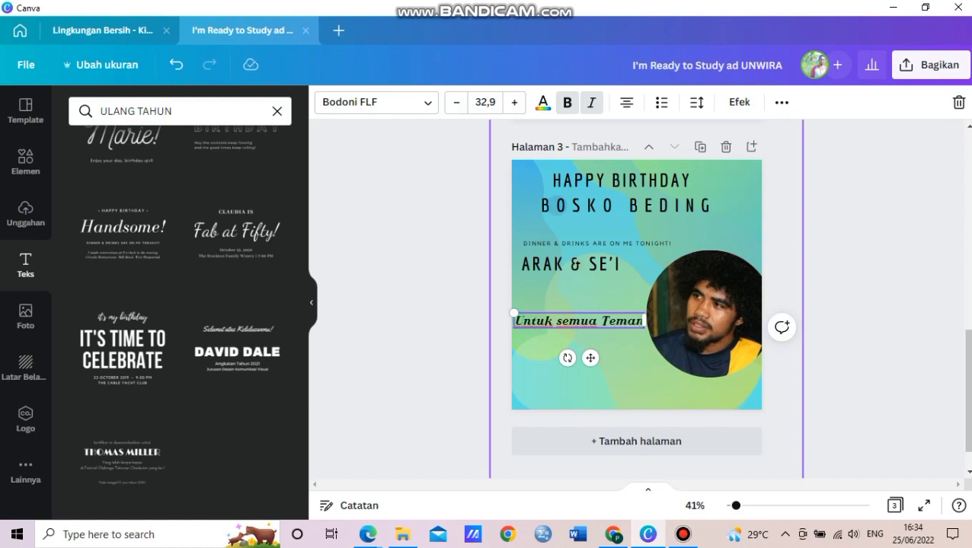
pyautogui.write('-t')
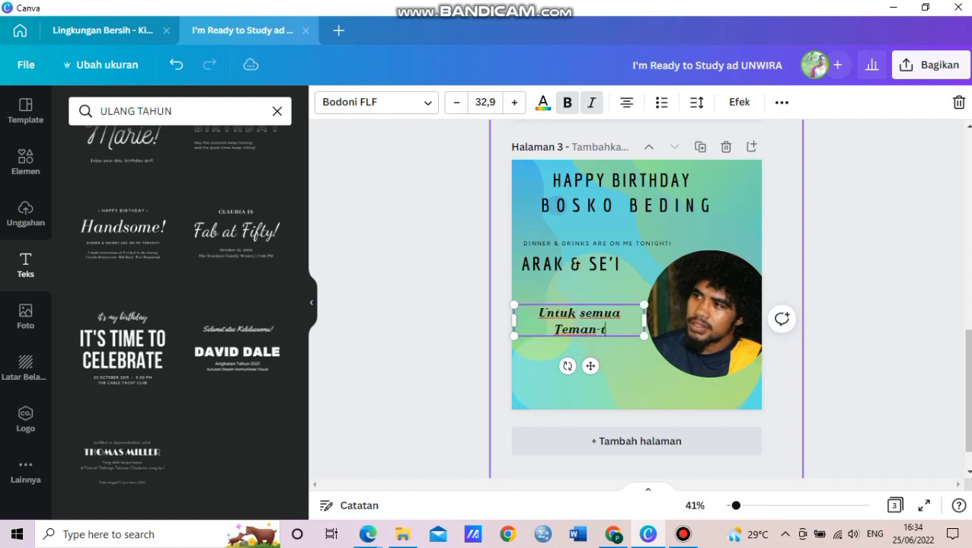
pyautogui.press('BackSpace')
pyautogui.press('BackSpace')
pyautogui.press('BackSpace')
pyautogui.press('BackSpace')
pyautogui.press('BackSpace')
pyautogui.press('BackSpace')
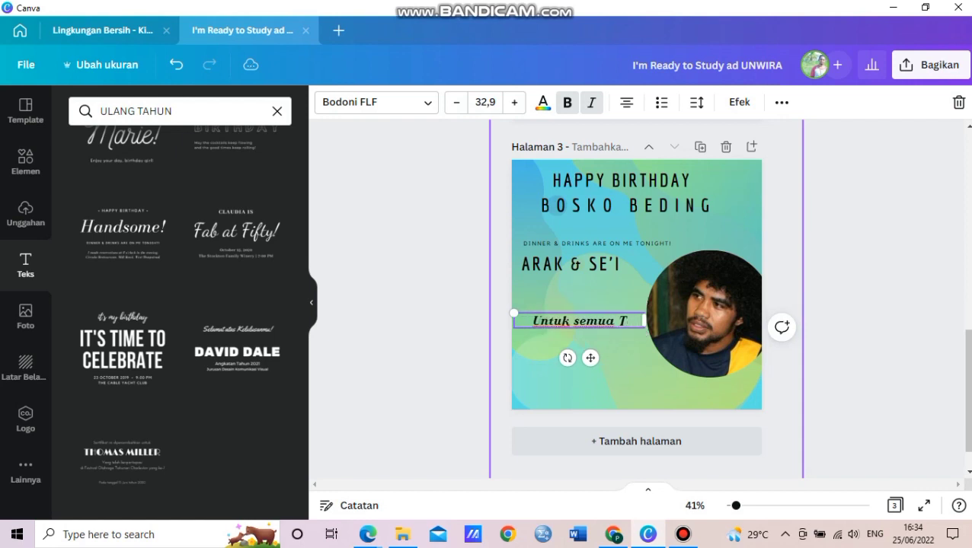
pyautogui.write('teman')
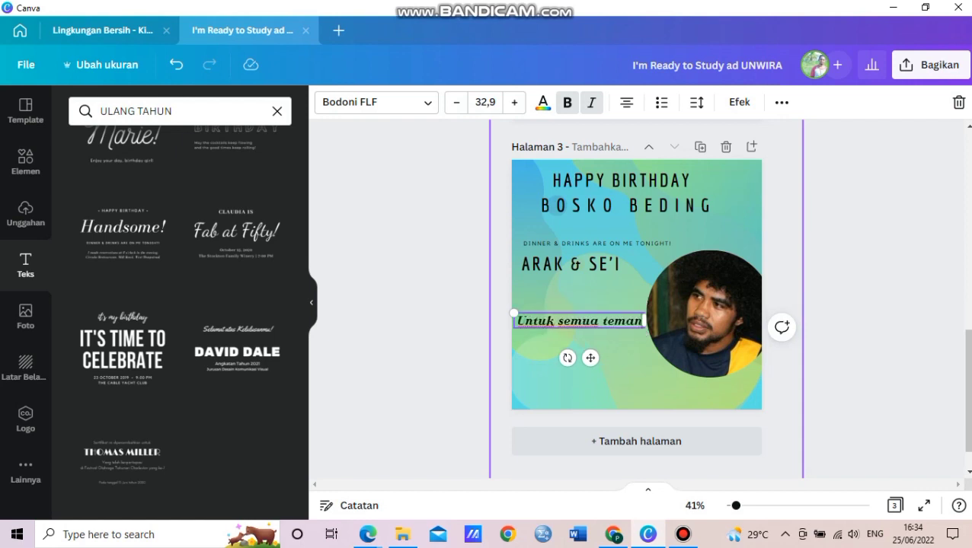
# Finish the invitation through 'jangan lupa malam merapat di markas' and enlarge it to 34.7.
pyautogui.hotkey('ctrl', 'a')
pyautogui.write('-te')
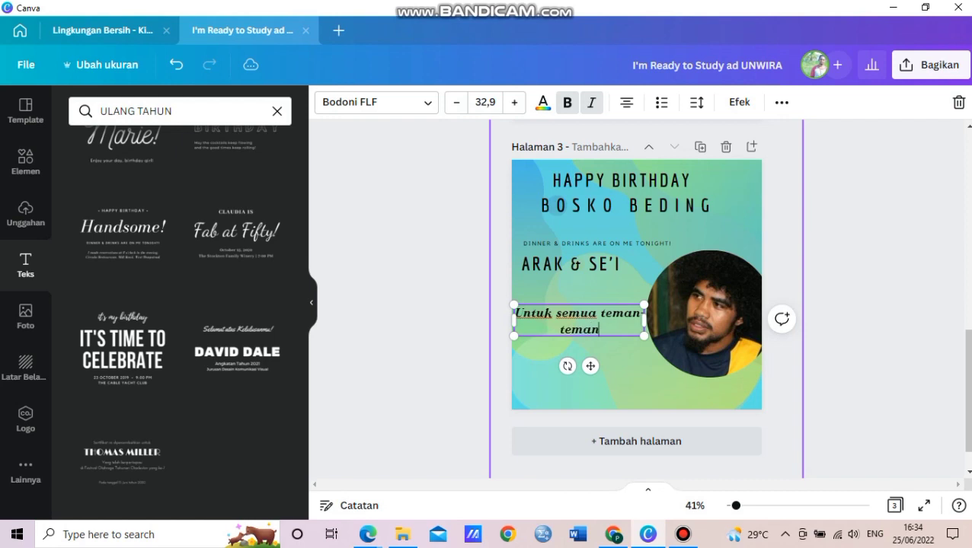
pyautogui.write('man, kaka')
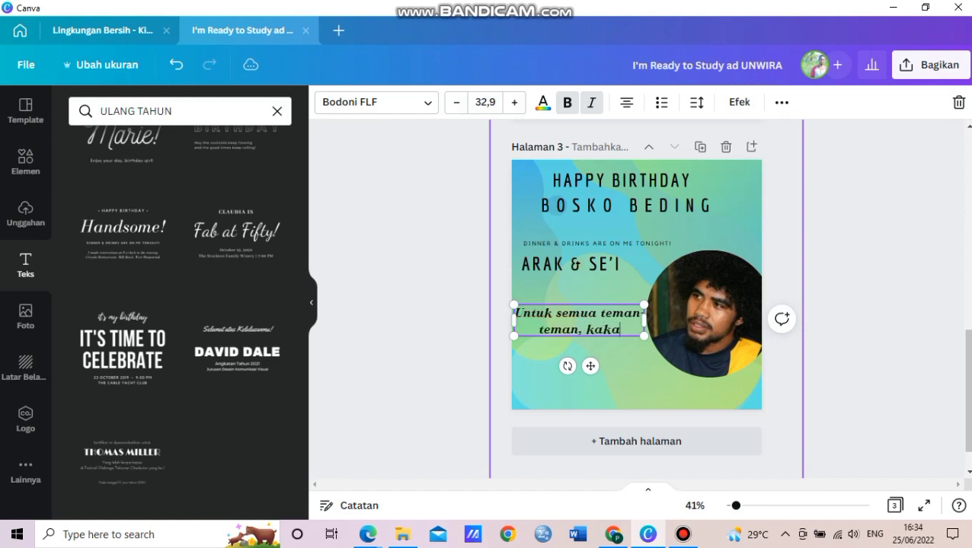
pyautogui.write('k adik')
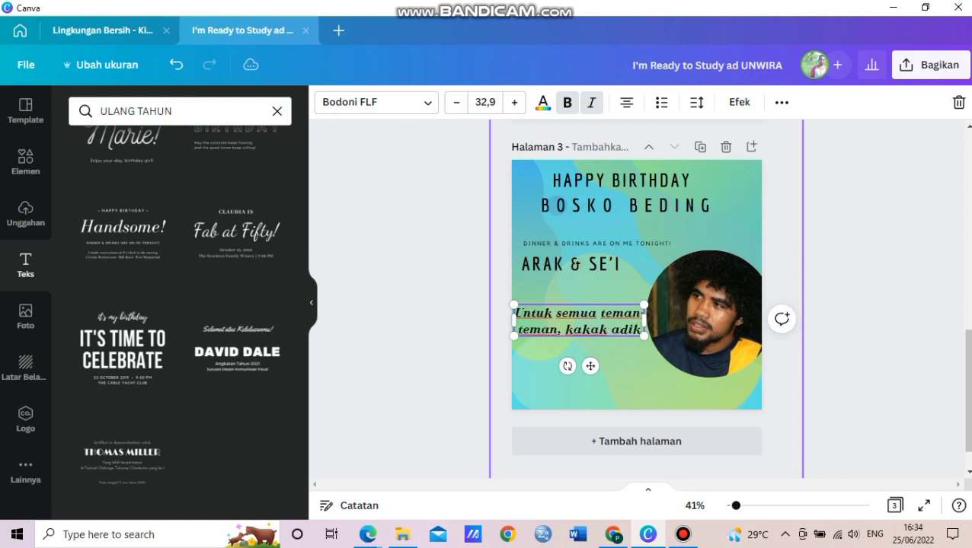
pyautogui.write(' baso')
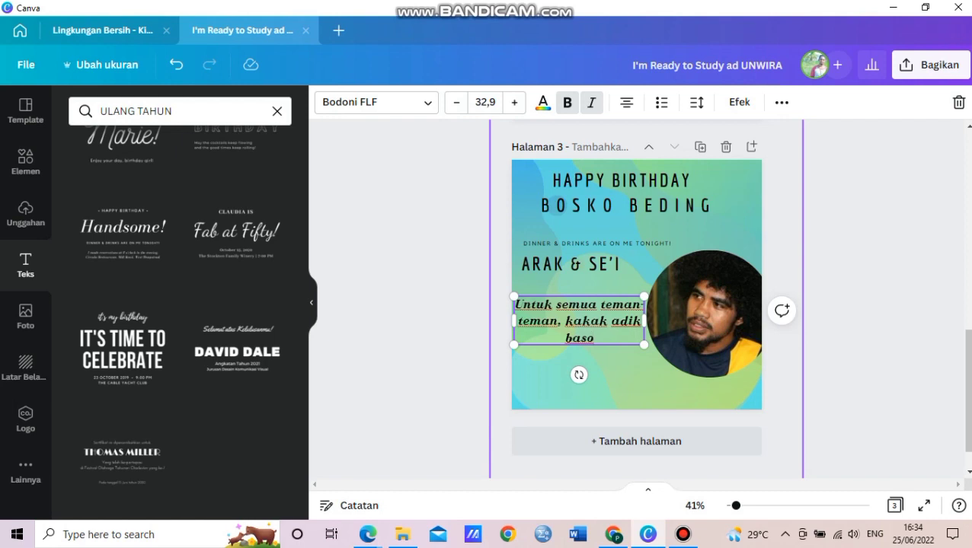
pyautogui.write('dara semu')
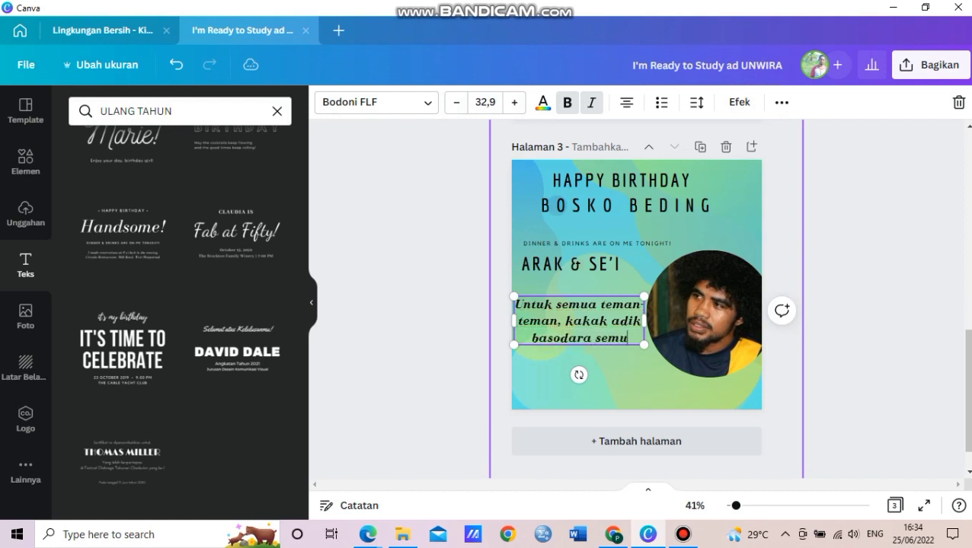
pyautogui.write('a.')
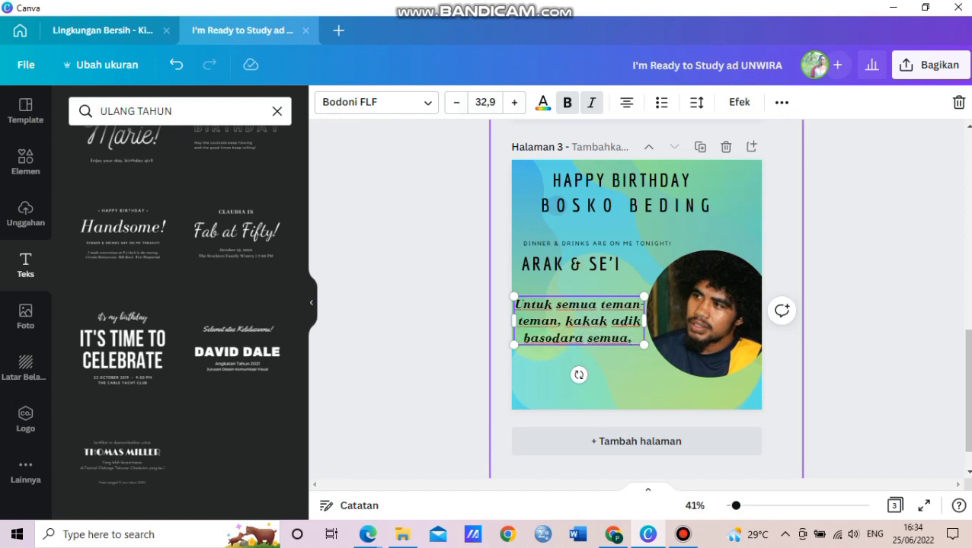
pyautogui.press('BackSpace')
pyautogui.write(', jangan l')
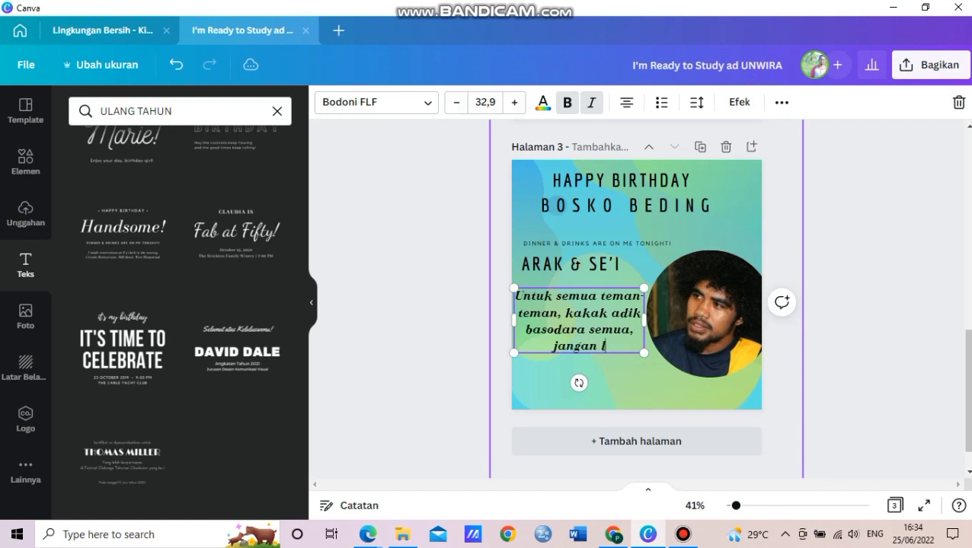
pyautogui.write('upa malam met')
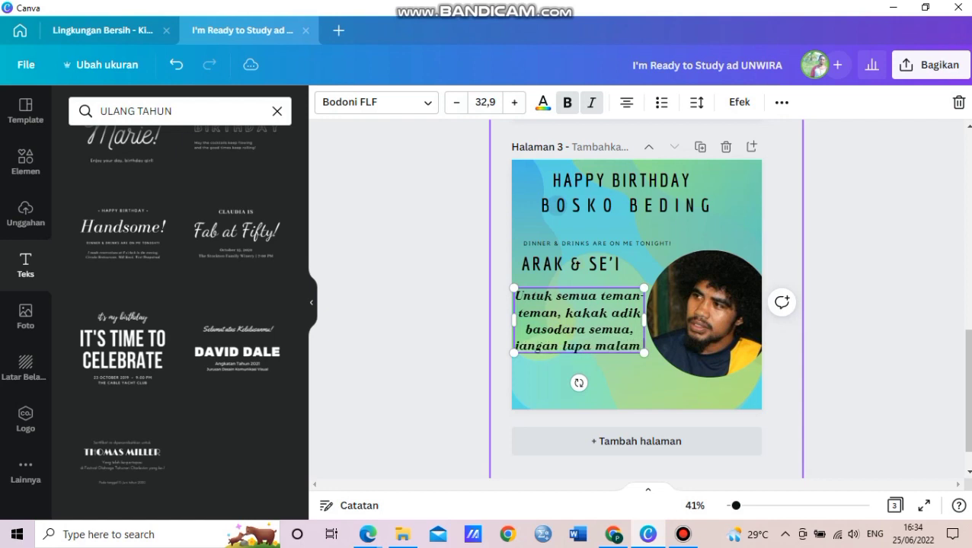
pyautogui.press('BackSpace')
pyautogui.press('BackSpace')
pyautogui.write('erapa')
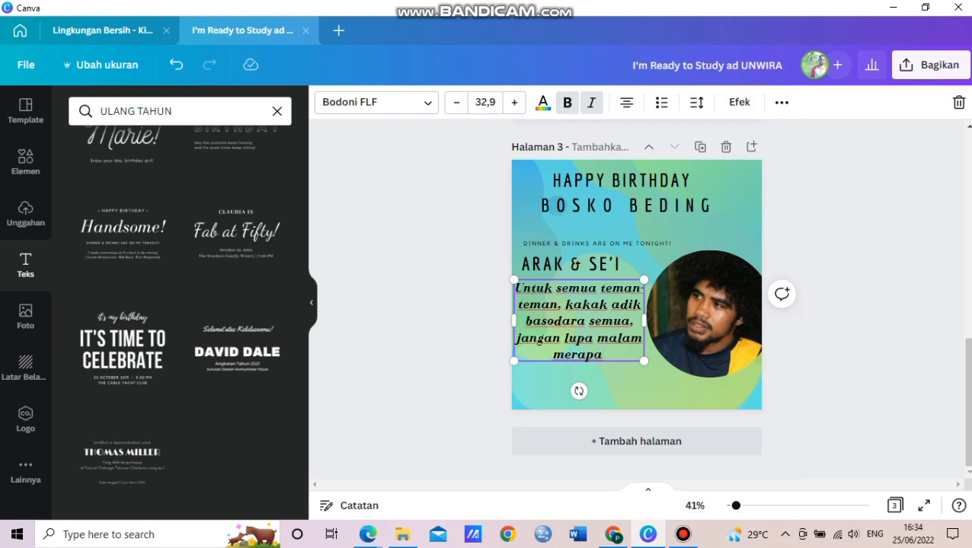
pyautogui.write('t')
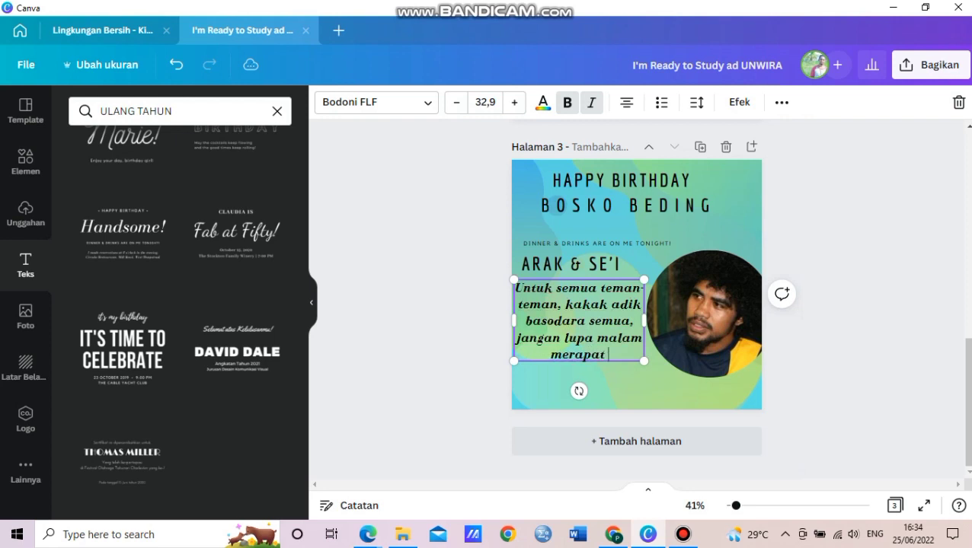
pyautogui.write(' di ma')
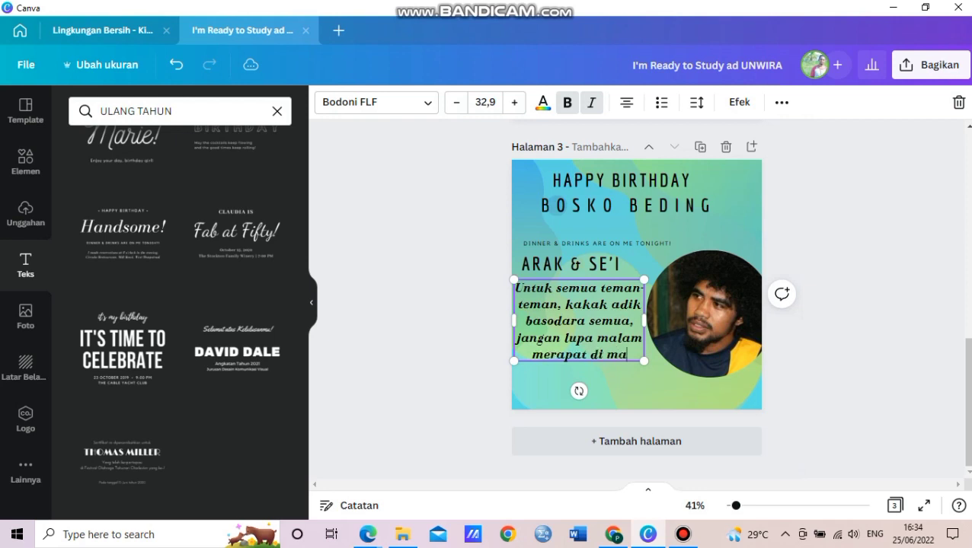
pyautogui.write('rkas')
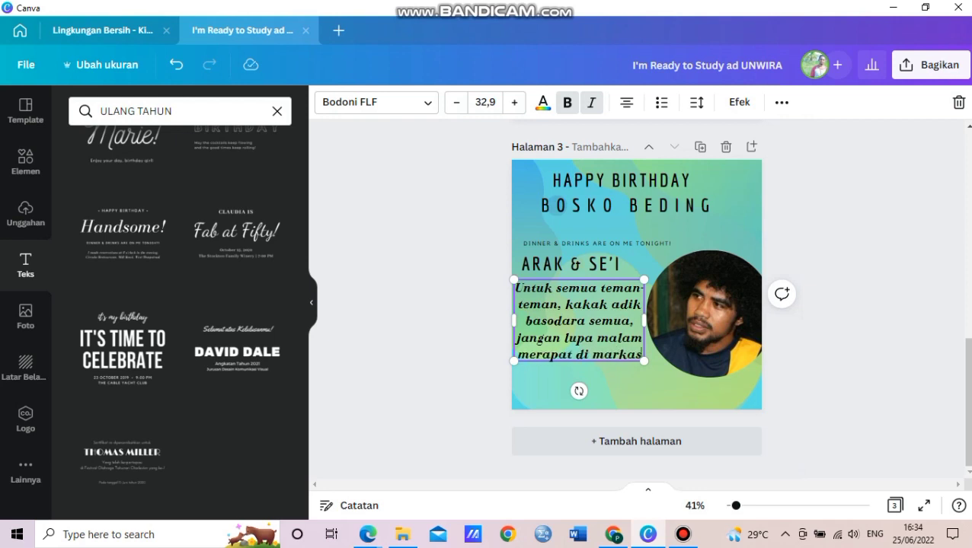
pyautogui.moveTo(644, 361); pyautogui.dragTo(651, 367)
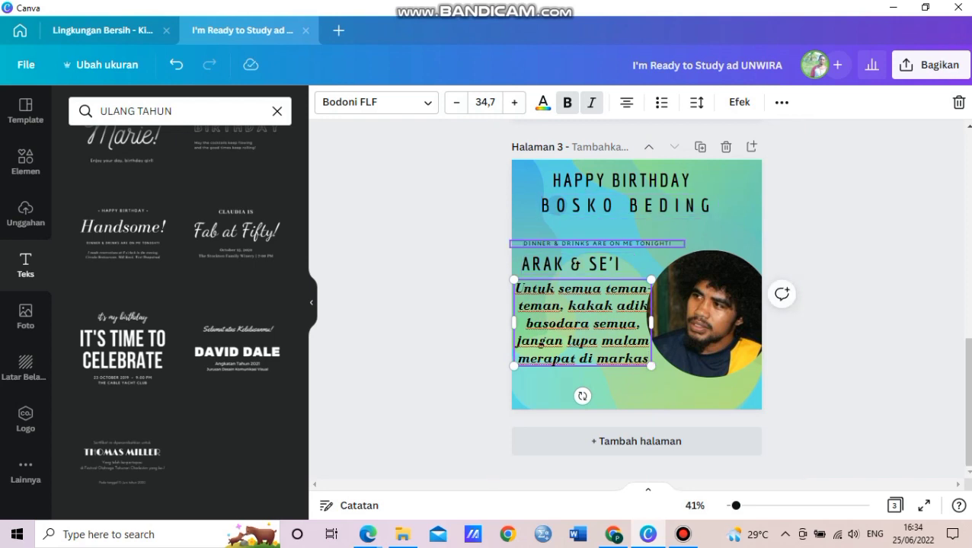
# Move the name line from under the heading to the bottom of the page.
pyautogui.click(689, 393)
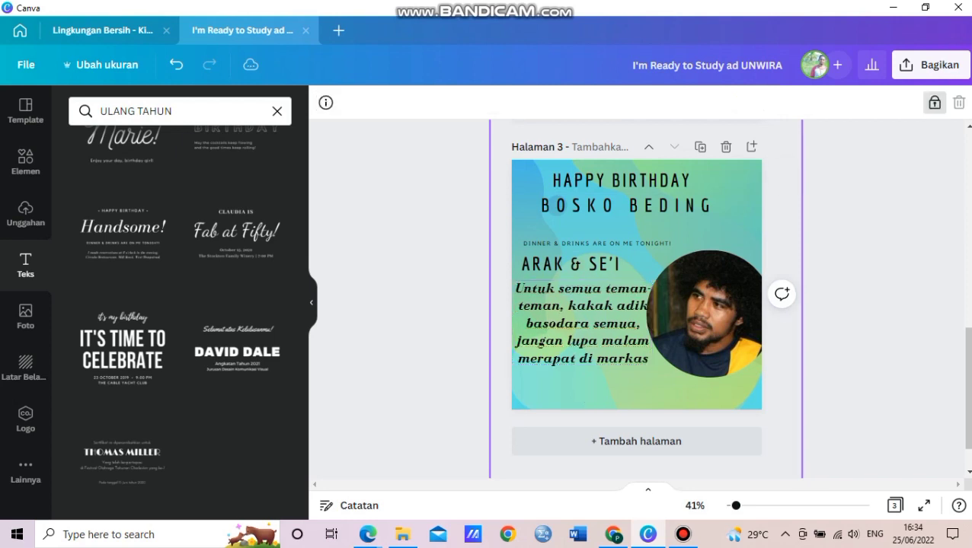
pyautogui.click(629, 205)
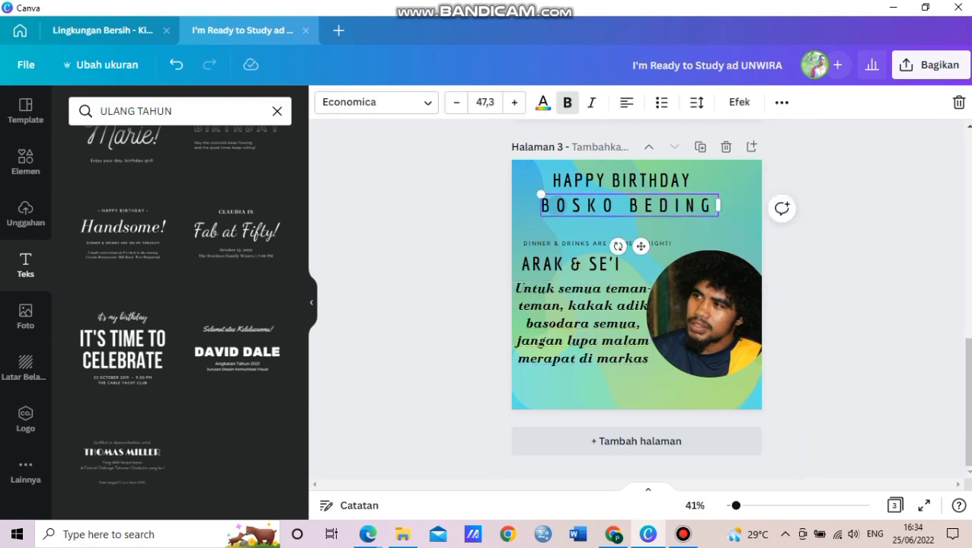
pyautogui.press('Delete')
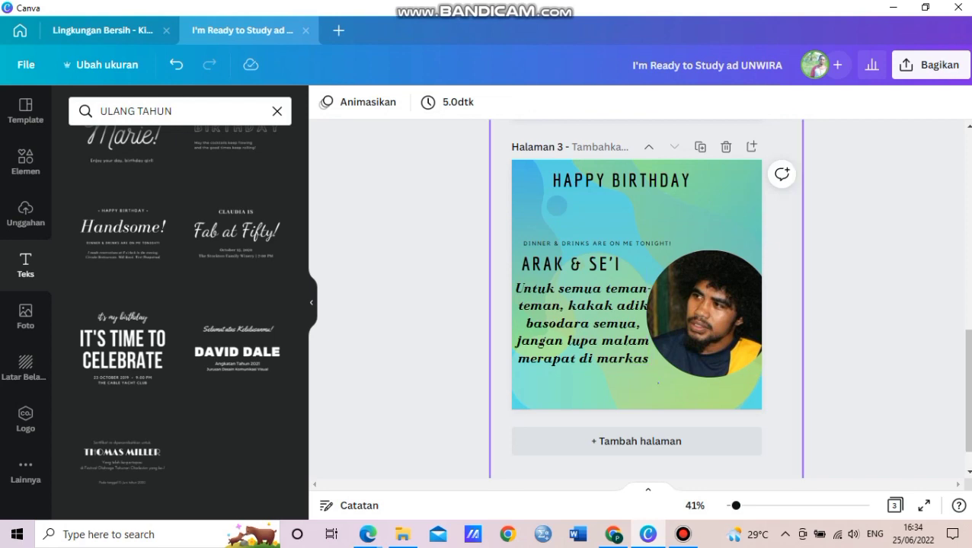
pyautogui.hotkey('ctrl', 'z')
pyautogui.moveTo(629, 205); pyautogui.dragTo(660, 392)
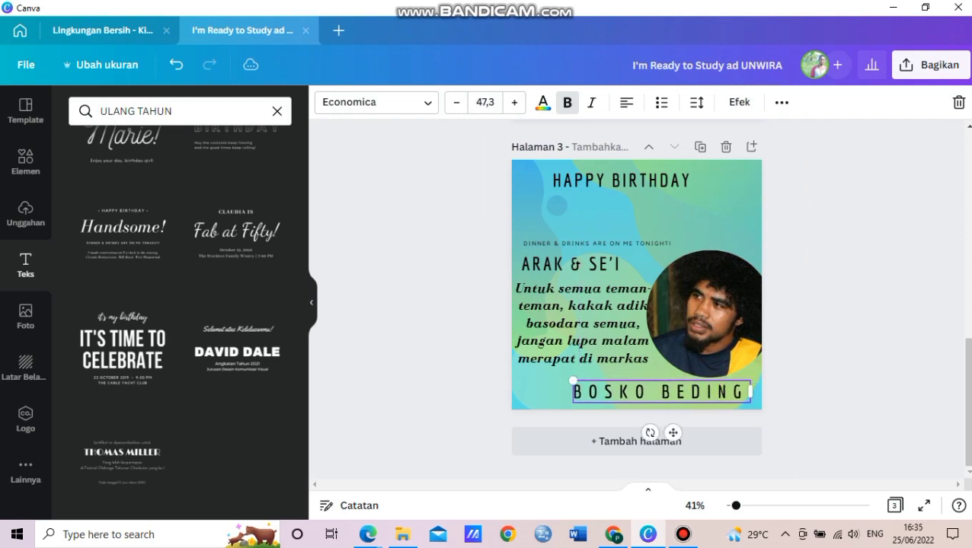
# Enlarge the HAPPY BIRTHDAY heading to 65.2 and centre it across the top.
pyautogui.click(620, 181)
pyautogui.moveTo(621, 181)
pyautogui.mouseDown()
pyautogui.moveTo(707, 183)
pyautogui.moveTo(632, 185)
pyautogui.mouseUp()
pyautogui.moveTo(563, 174); pyautogui.dragTo(531, 169)
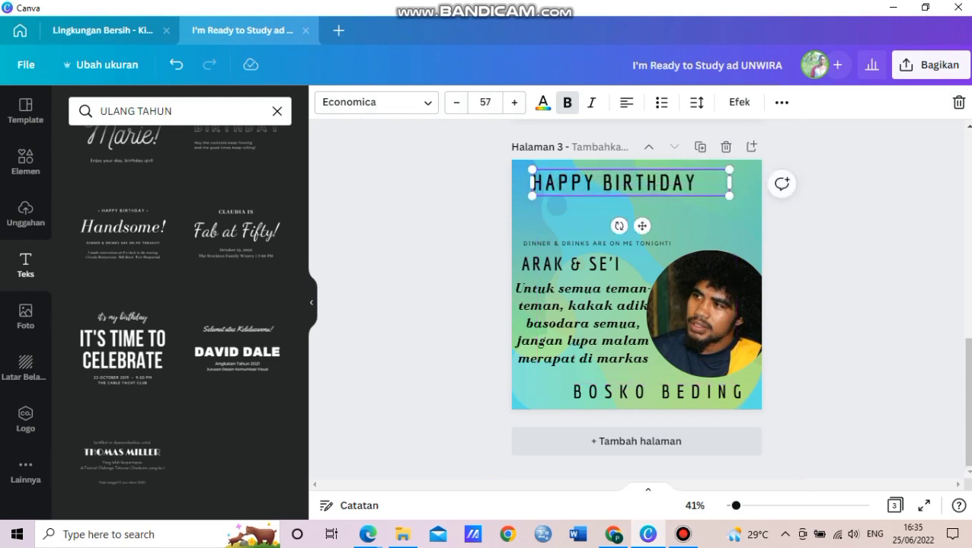
pyautogui.moveTo(631, 183); pyautogui.dragTo(640, 198)
pyautogui.moveTo(542, 184); pyautogui.dragTo(514, 181)
pyautogui.moveTo(598, 196); pyautogui.dragTo(618, 194)
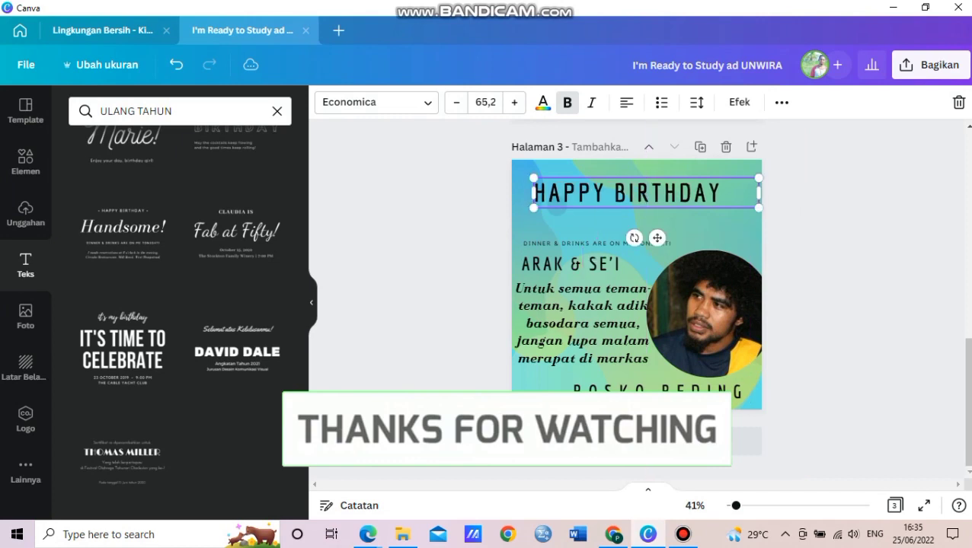